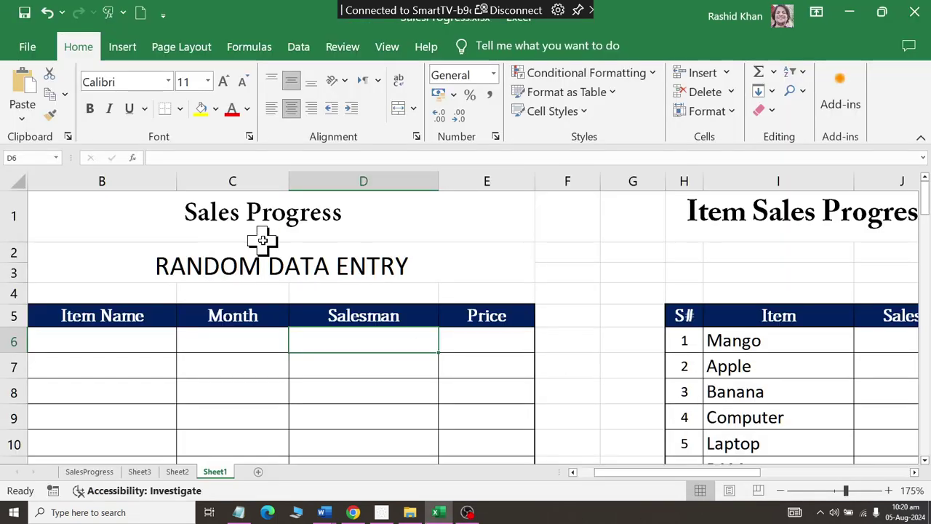
- Bring Sheet1 of the SalesProgress workbook into view and select the RANDOM DATA ENTRY title
scroll(262, 241, "up", 1, "ctrl")
mouse_move(276, 295)
left_mouse_down()
mouse_move(10, 291)
mouse_move(10, 139)
left_mouse_up()
left_click(193, 289)
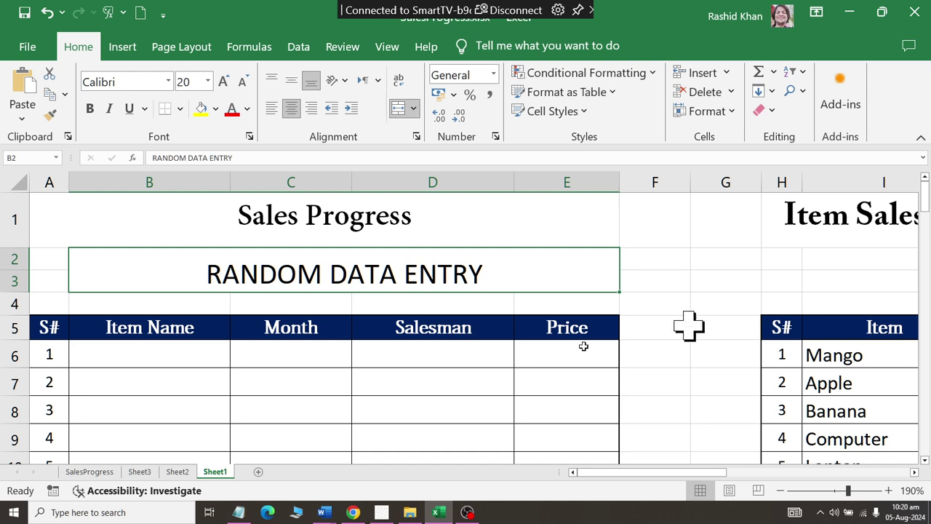
left_click(437, 356)
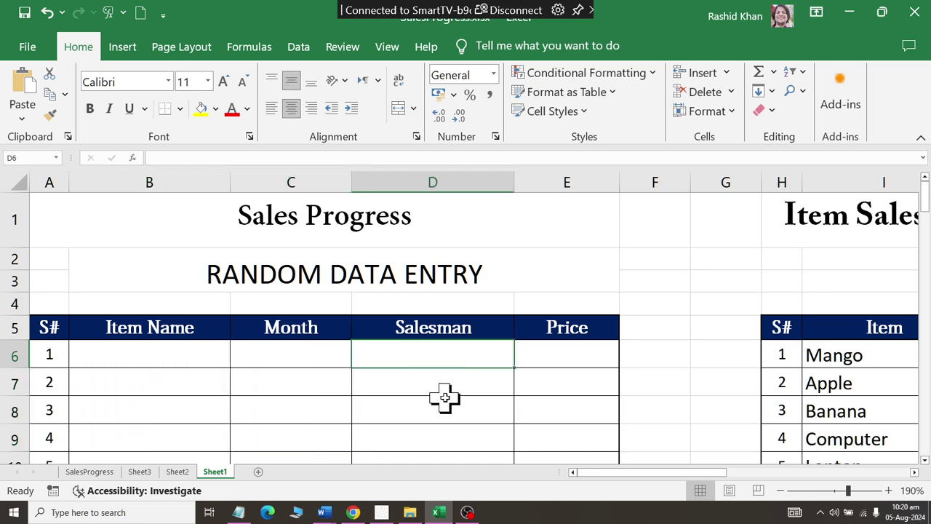
left_click_drag(567, 355, 569, 409)
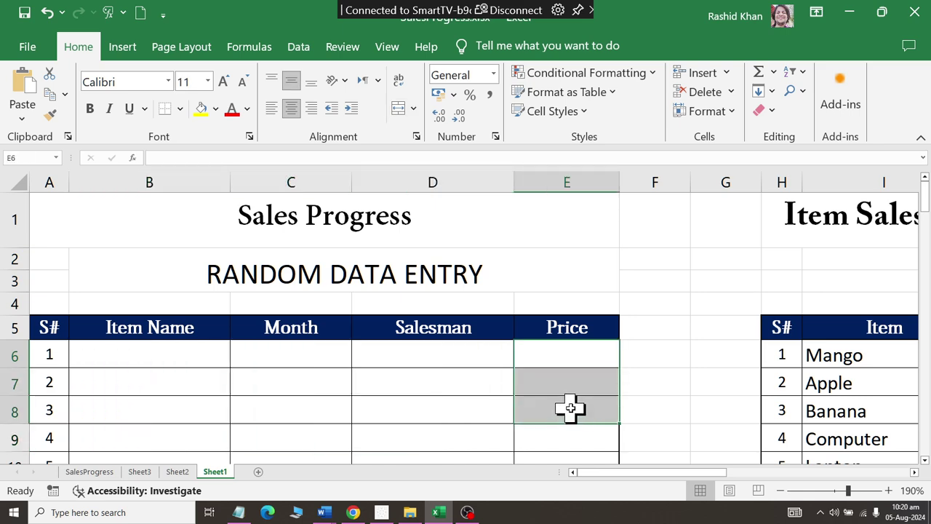
mouse_move(669, 472)
left_mouse_down()
mouse_move(761, 474)
mouse_move(753, 493)
left_mouse_up()
scroll(582, 380, "down", 1)
scroll(582, 380, "down", 1)
scroll(582, 380, "up", 1)
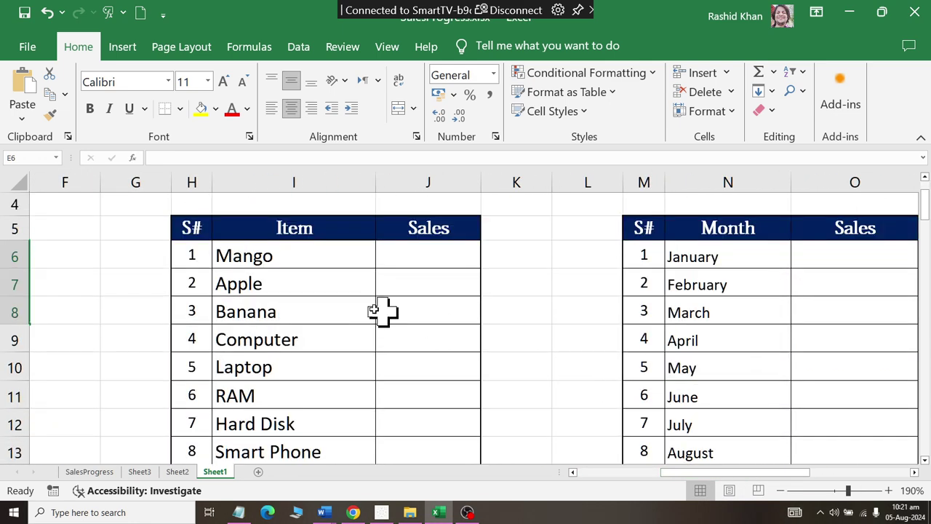
left_click_drag(301, 255, 314, 439)
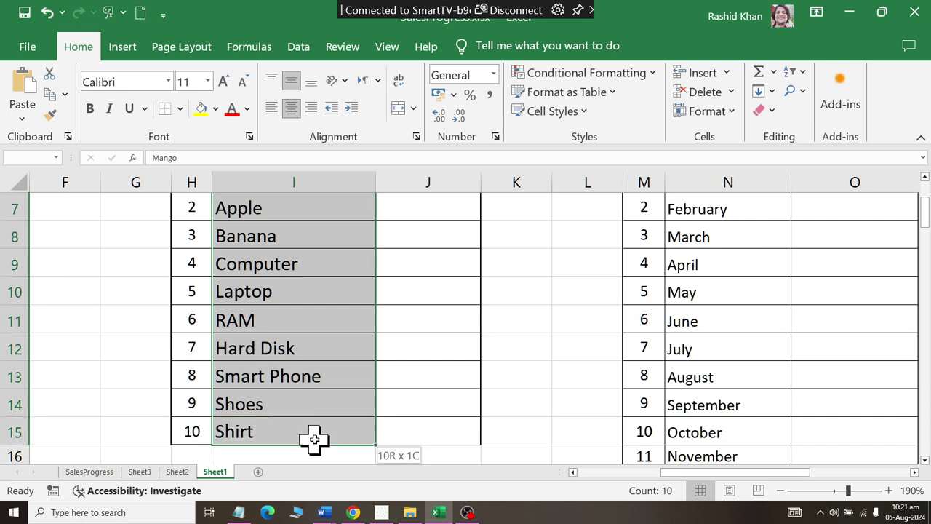
left_click_drag(702, 472, 466, 482)
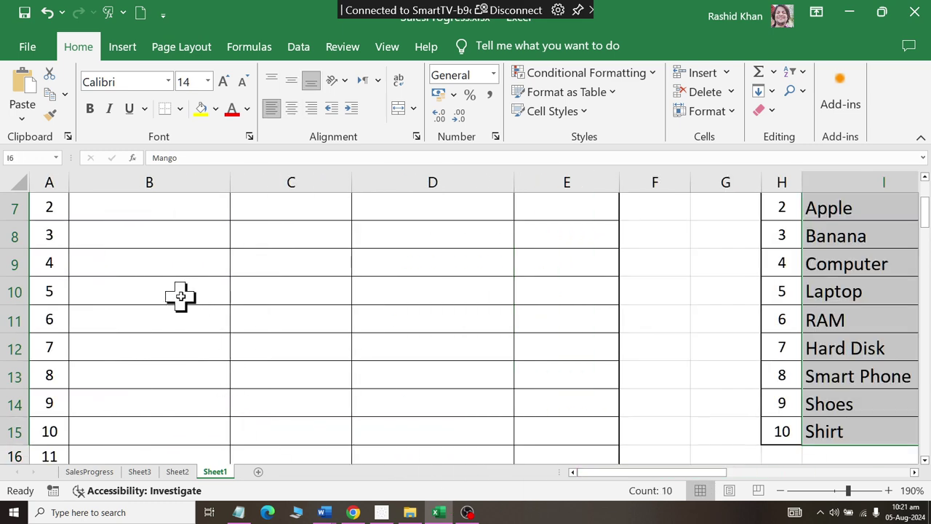
scroll(152, 368, "up", 2)
scroll(152, 370, "down", 1)
scroll(153, 371, "down", 1)
scroll(97, 309, "up", 2)
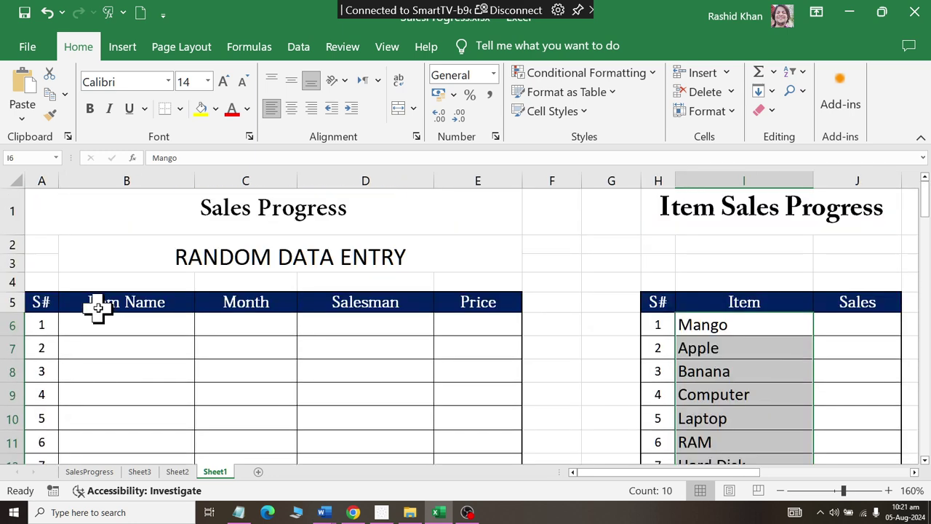
left_click(92, 340)
left_click_drag(692, 472, 783, 474)
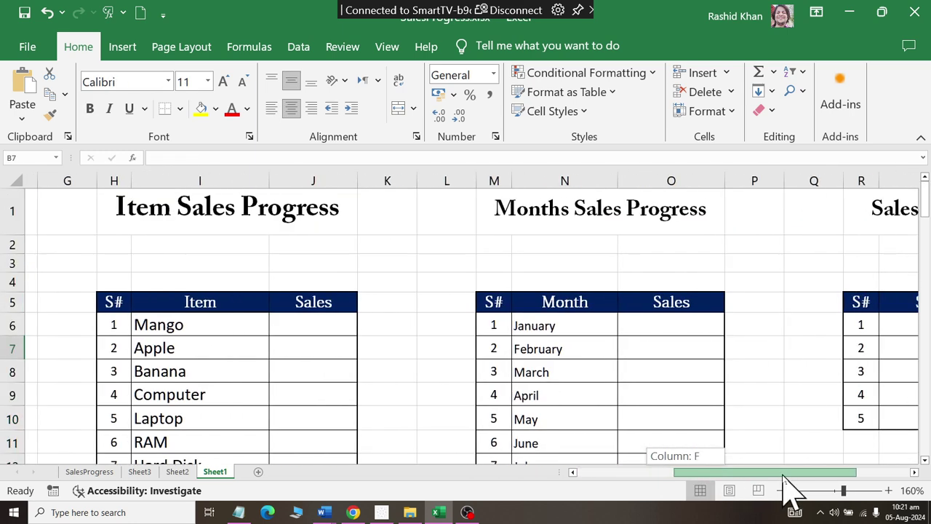
left_click_drag(575, 328, 572, 420)
left_click_drag(785, 473, 560, 477)
left_click_drag(218, 325, 231, 440)
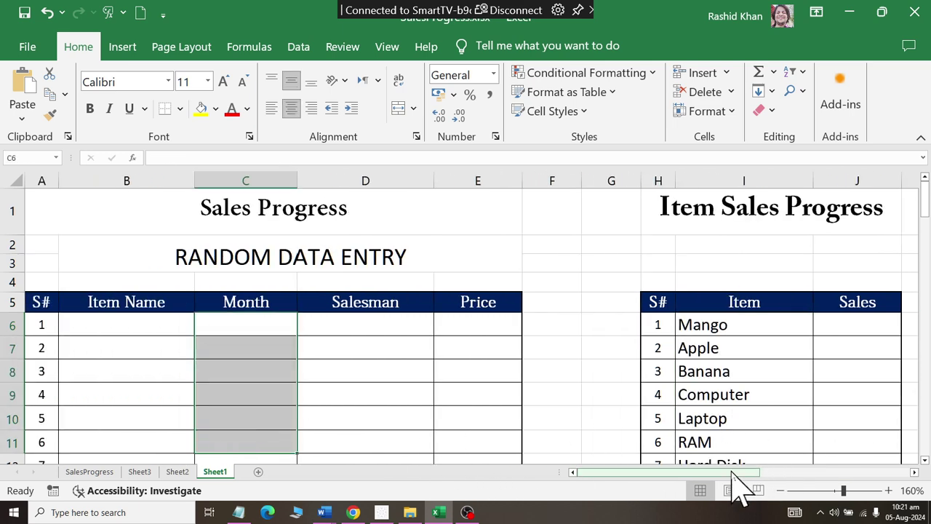
left_click_drag(734, 473, 848, 476)
left_click_drag(843, 325, 843, 417)
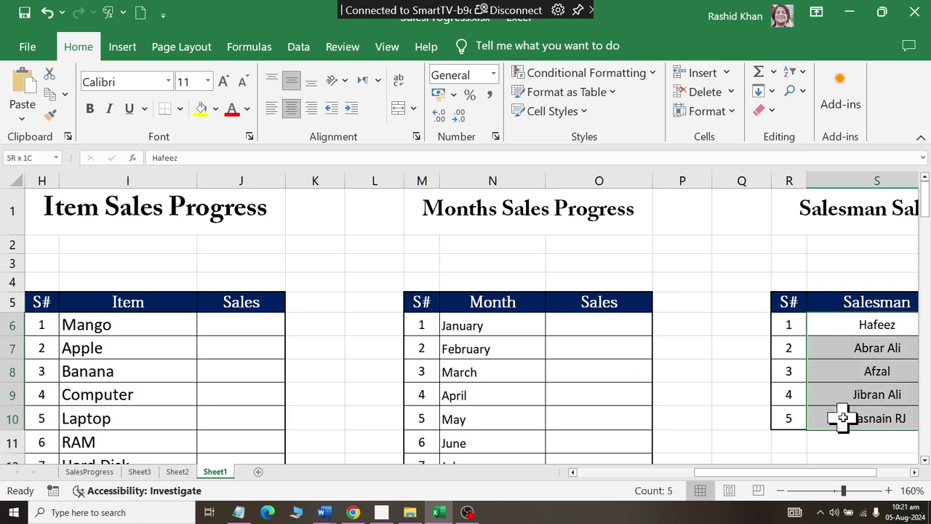
left_click_drag(724, 473, 455, 477)
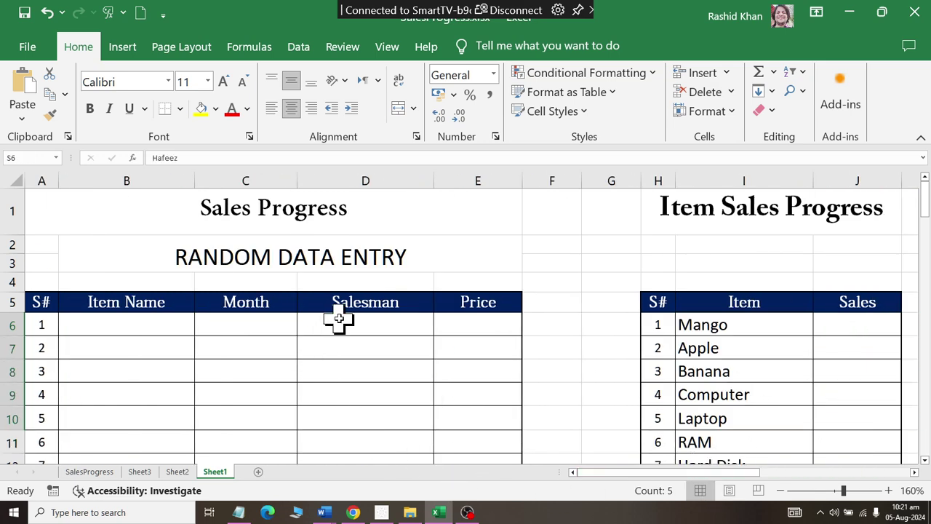
left_click_drag(339, 318, 353, 443)
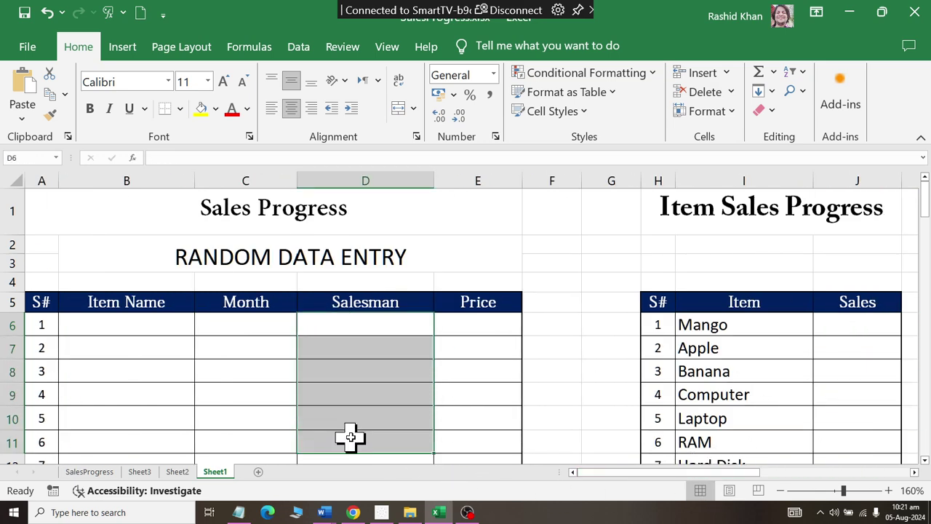
left_click_drag(474, 325, 465, 458)
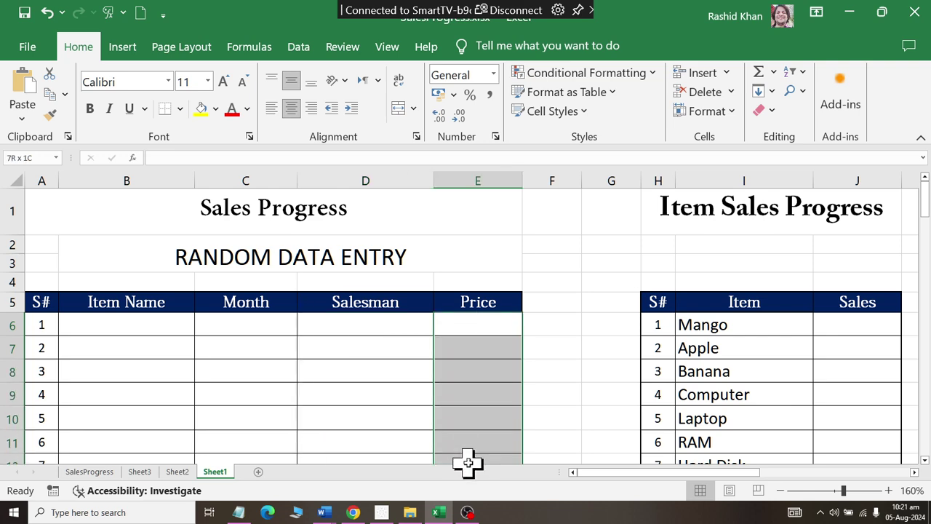
left_click(208, 348)
left_click(123, 325)
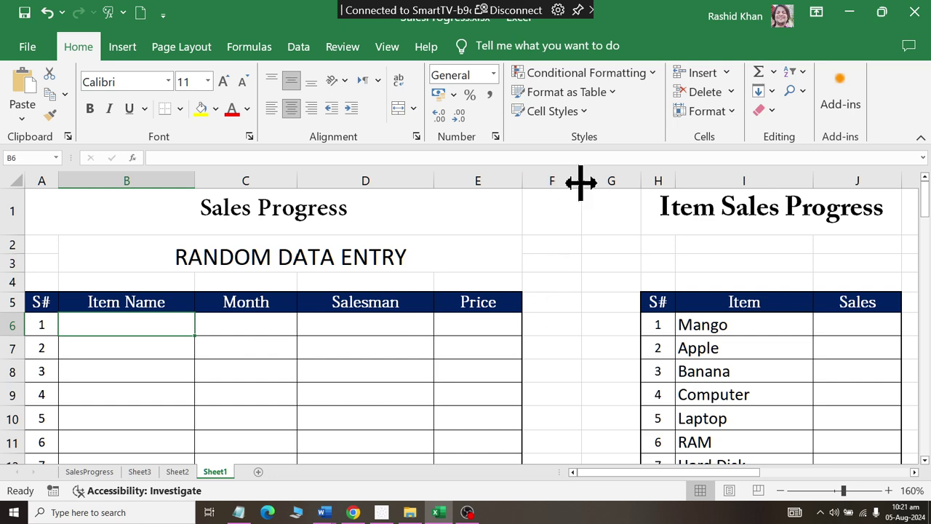
- Widen column F slightly, enter the note 'randBETWEEN' in F2, then select F6
left_click_drag(582, 181, 594, 184)
left_click(558, 247)
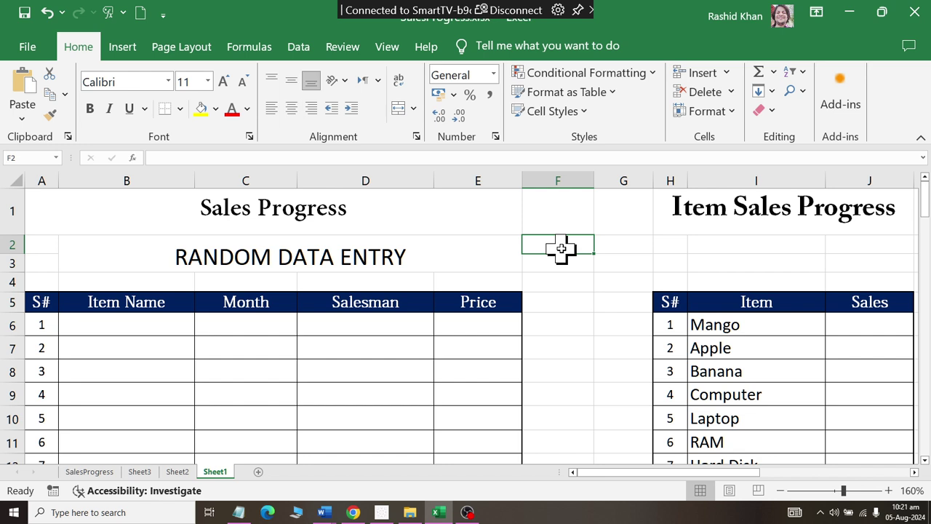
type("randB")
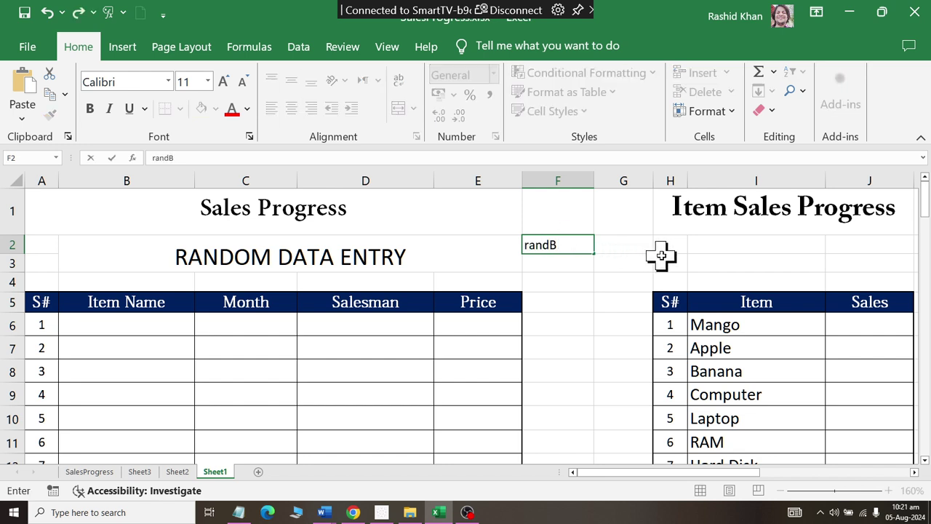
type(" ETWEEN")
key("Return")
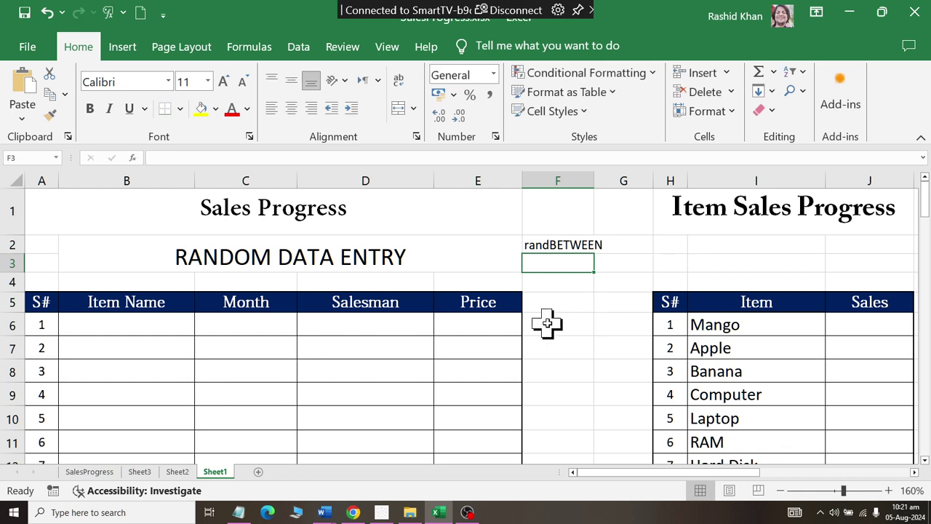
left_click(40, 327)
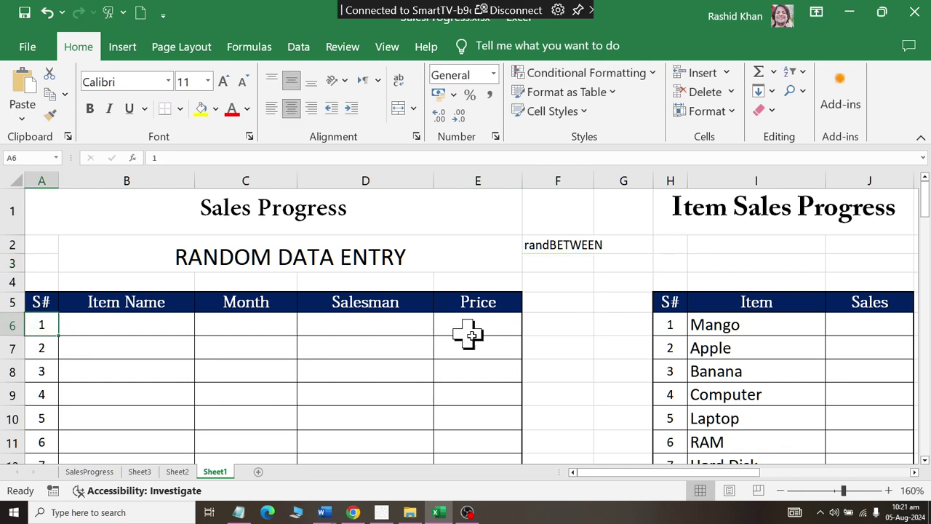
left_click(554, 329)
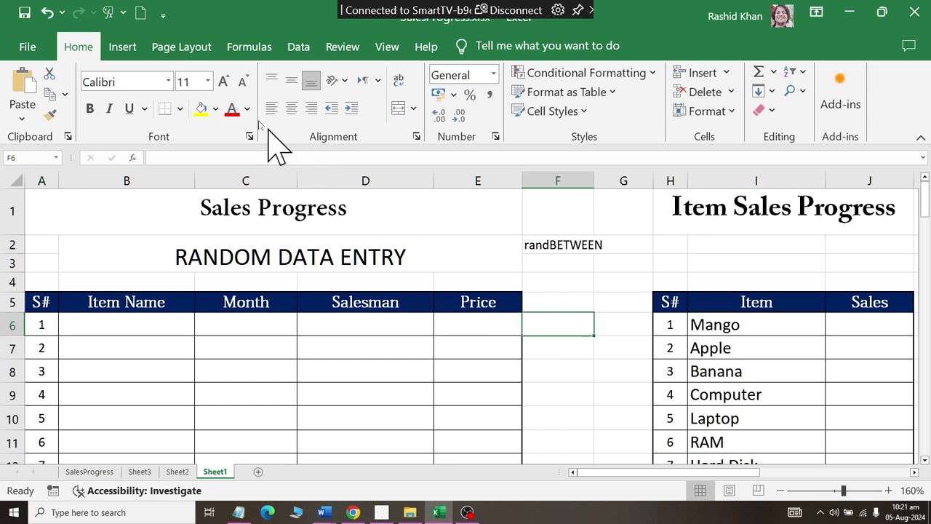
- Insert the RANDBETWEEN function from Math & Trig into cell F6
left_click(244, 46)
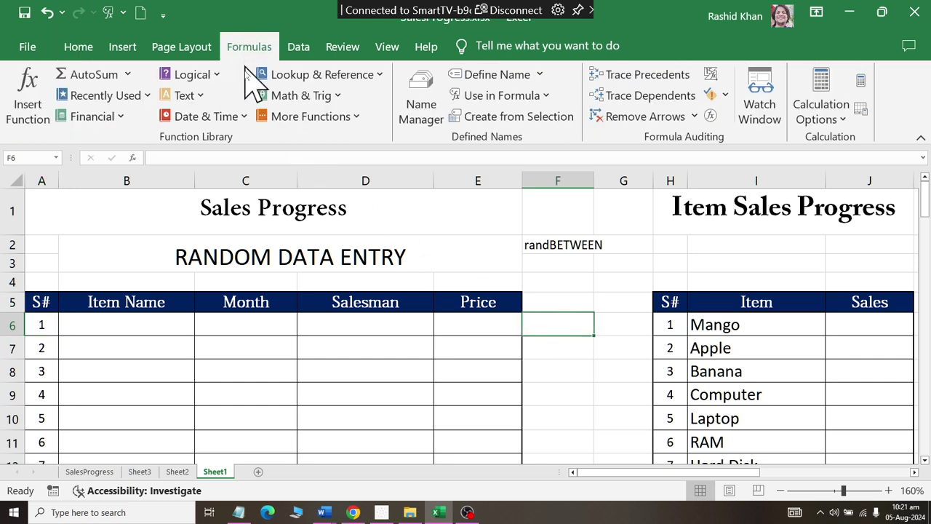
left_click(278, 102)
scroll(374, 266, "down", 5)
mouse_move(385, 249)
left_mouse_down()
mouse_move(393, 287)
mouse_move(381, 307)
left_mouse_up()
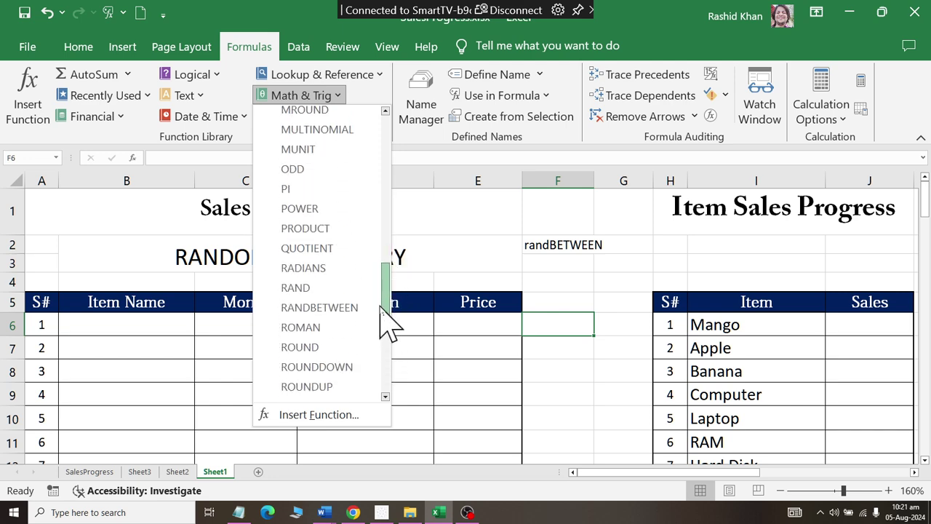
left_click(364, 308)
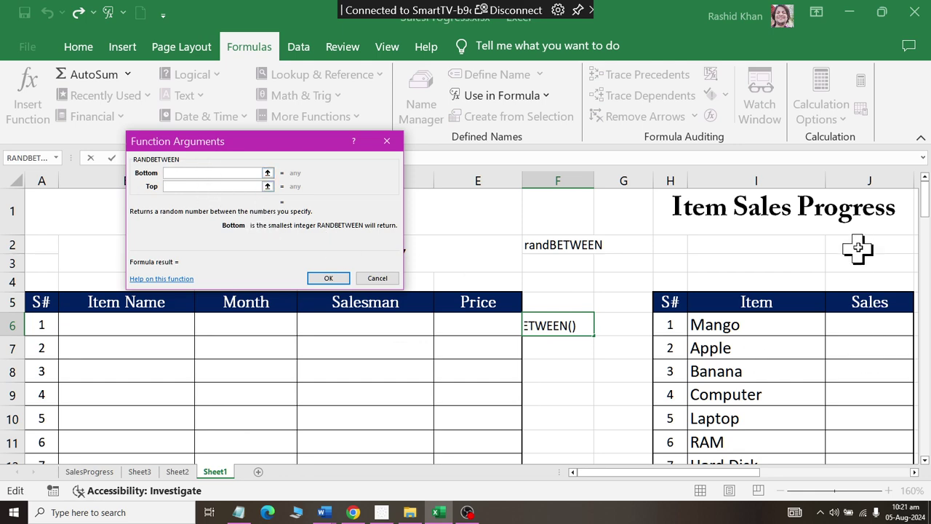
- Enter 1 as Bottom and 10 as Top for RANDBETWEEN
scroll(852, 252, "down", 2)
scroll(852, 253, "up", 1)
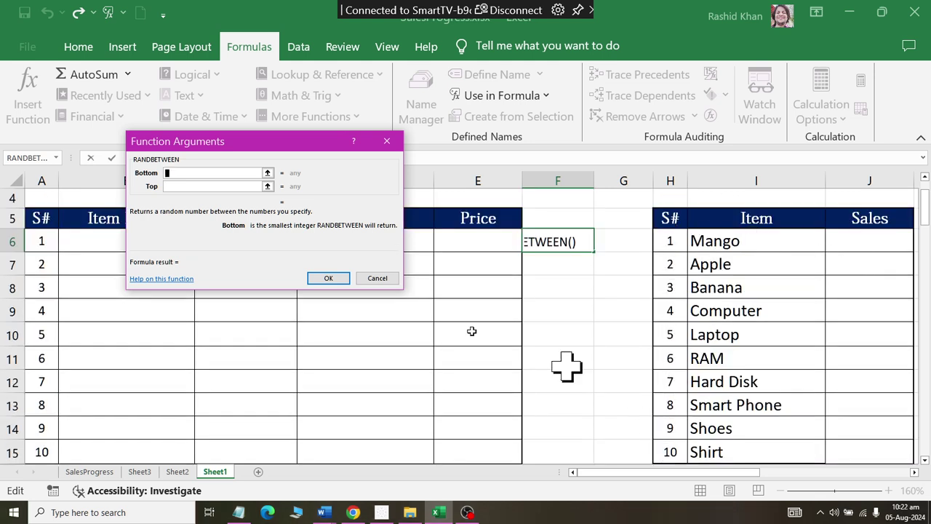
type("1")
left_click(212, 185)
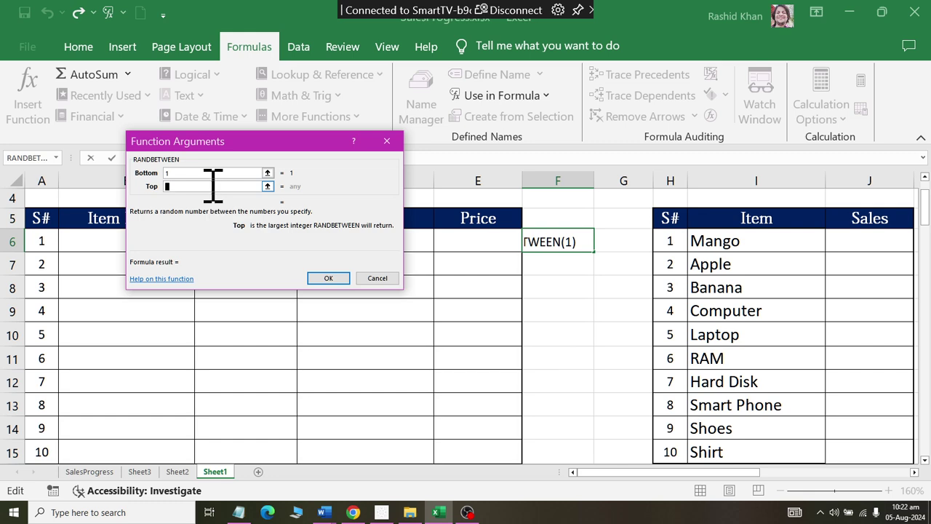
type("10")
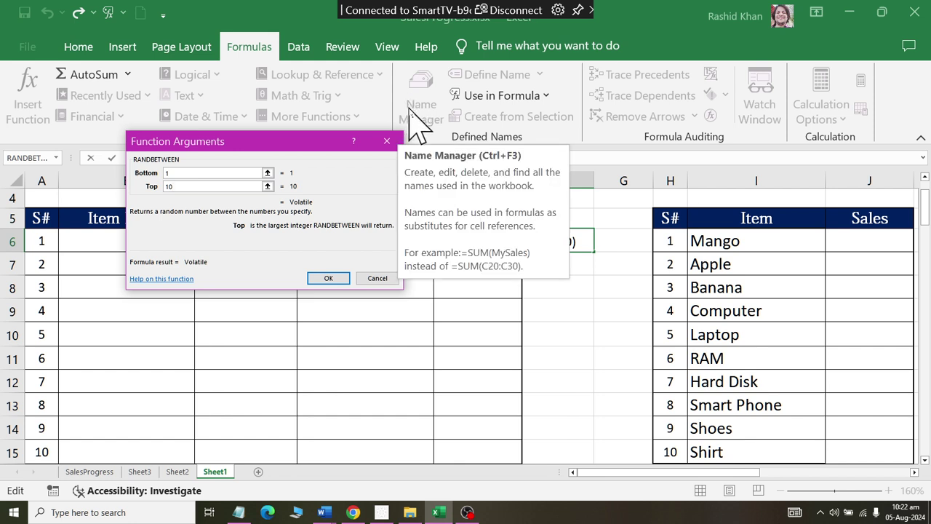
- Confirm =RANDBETWEEN(1,10) in F6, recalculate twice, and fill it down to F105
left_click(328, 280)
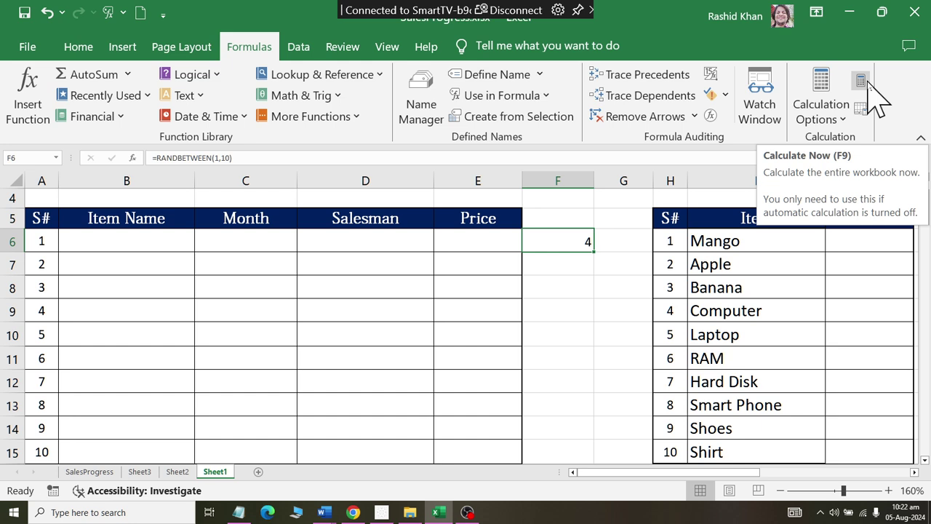
left_click(867, 82)
left_click(865, 79)
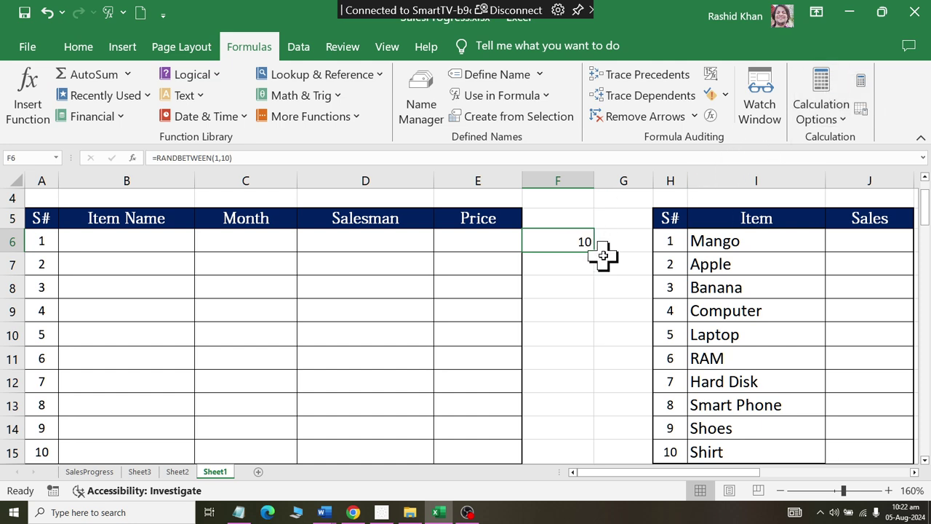
left_click_drag(597, 253, 599, 518)
left_click_drag(580, 426, 580, 426)
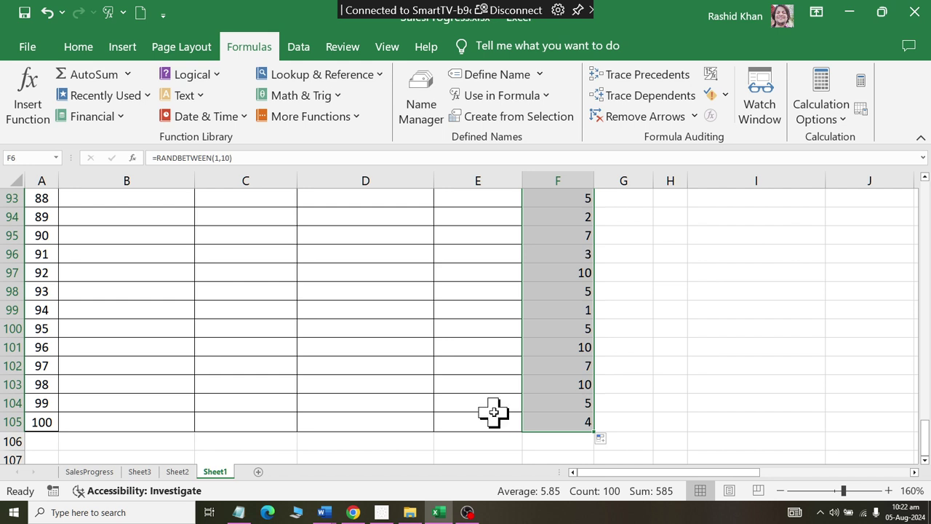
- Return to the top of the sheet and recalculate column F's random numbers seven times
scroll(492, 407, "up", 2)
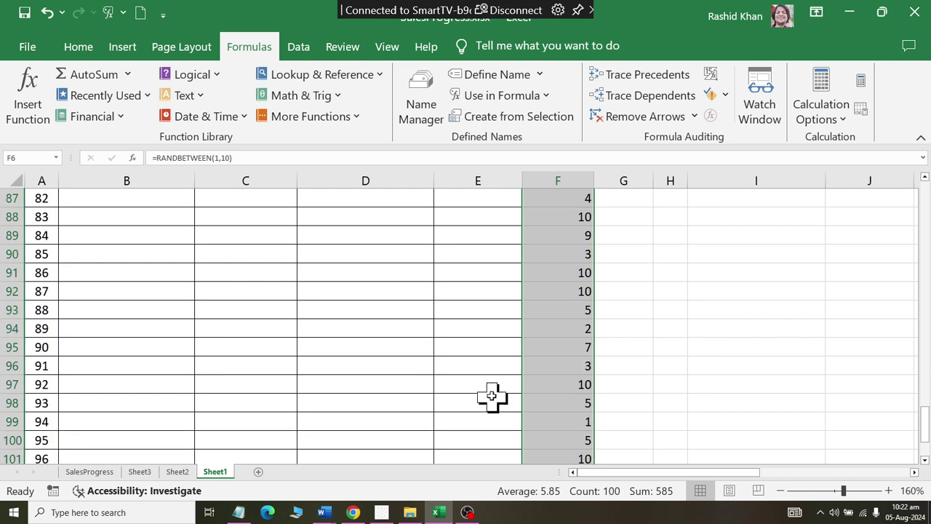
scroll(492, 395, "up", 12)
scroll(493, 390, "up", 9)
scroll(493, 380, "up", 8)
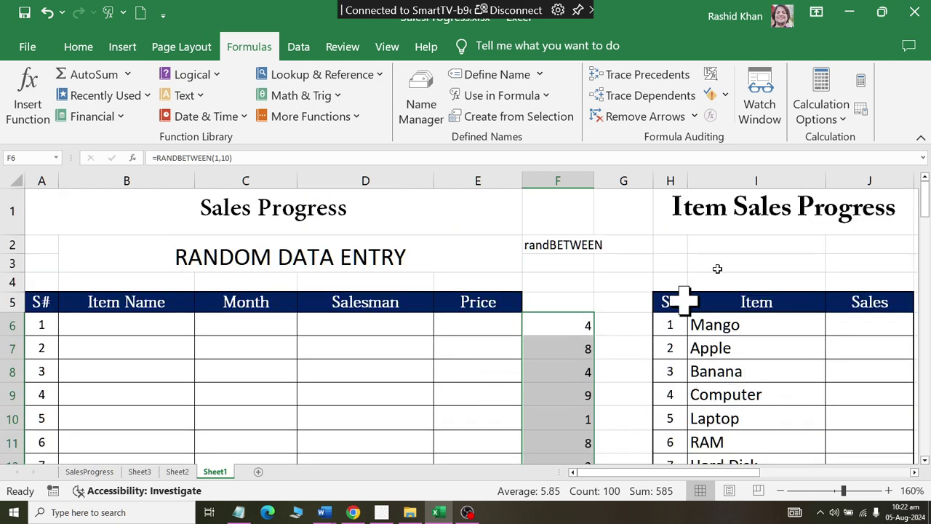
left_click(861, 82)
left_click(861, 82)
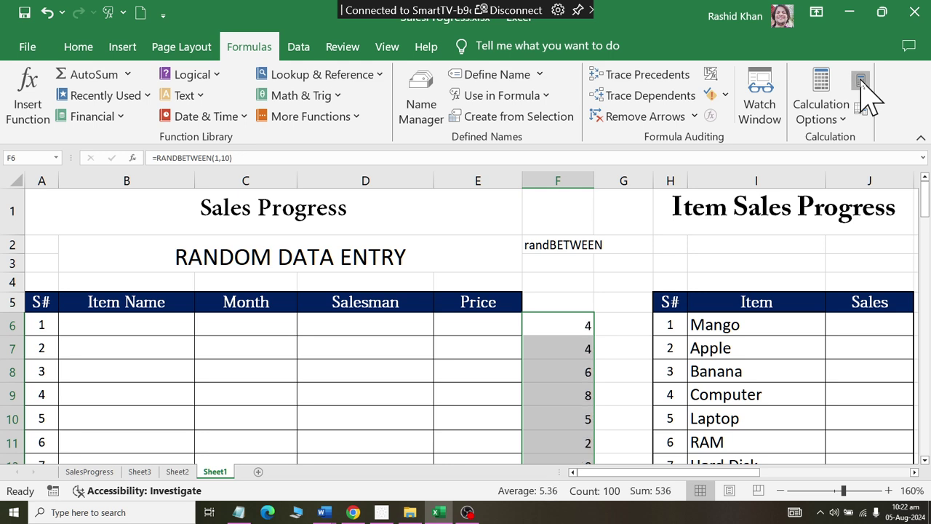
left_click(861, 81)
left_click(861, 81)
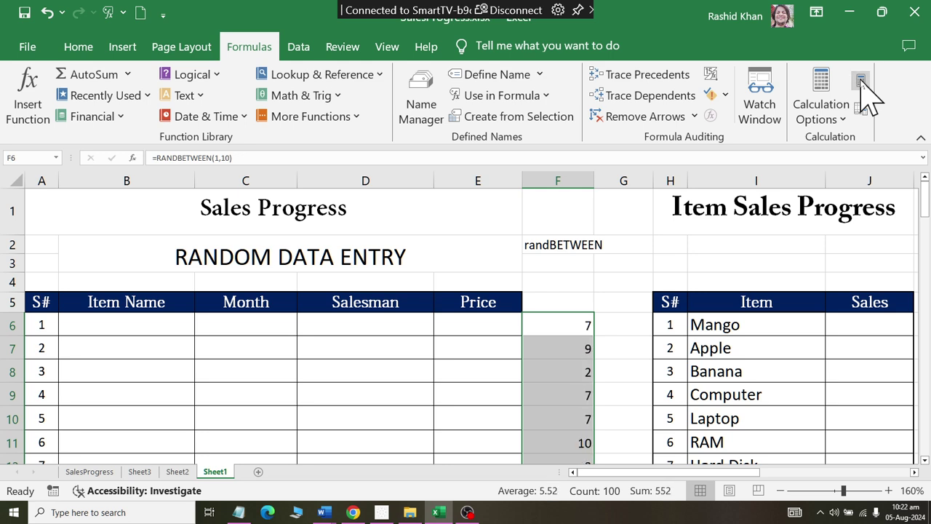
left_click(861, 81)
left_click(860, 81)
left_click(861, 82)
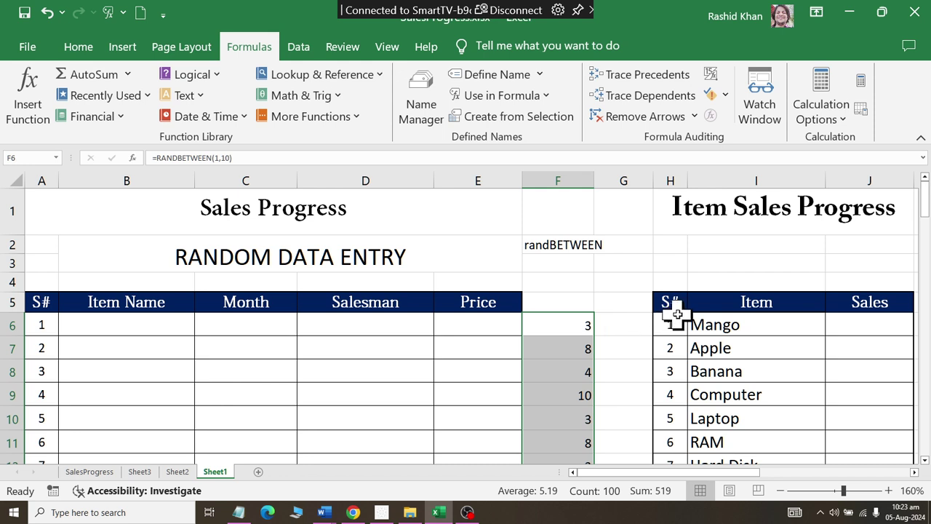
- Compare the random formula in F6 with serial number 3 in H8
left_click(588, 325)
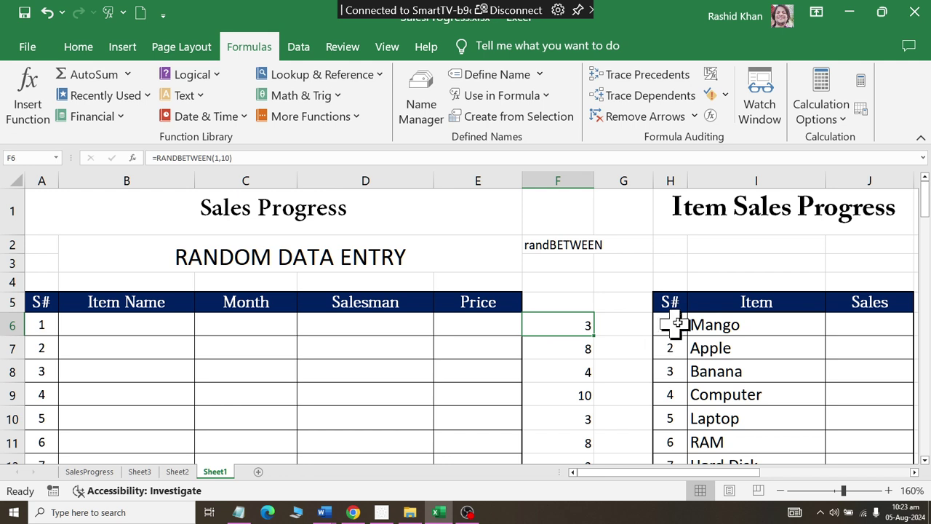
left_click(670, 373)
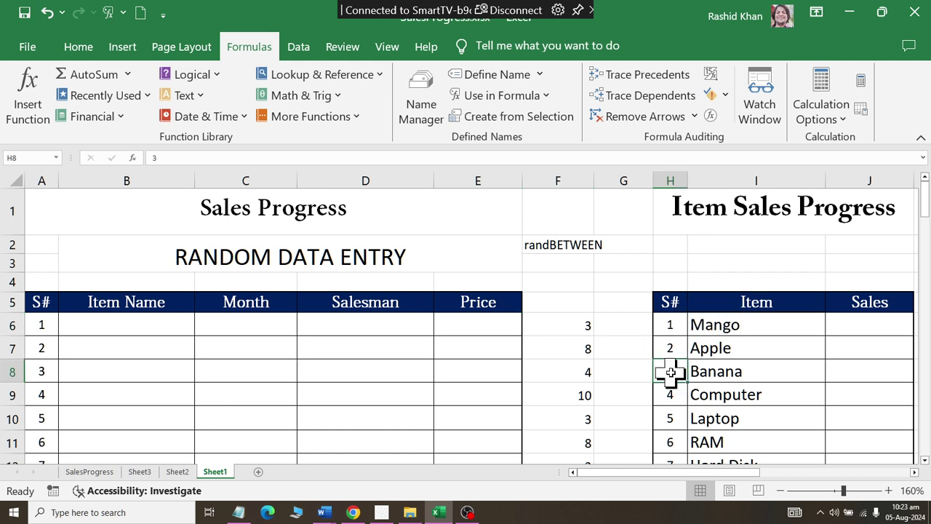
left_click(574, 322)
left_click(670, 373)
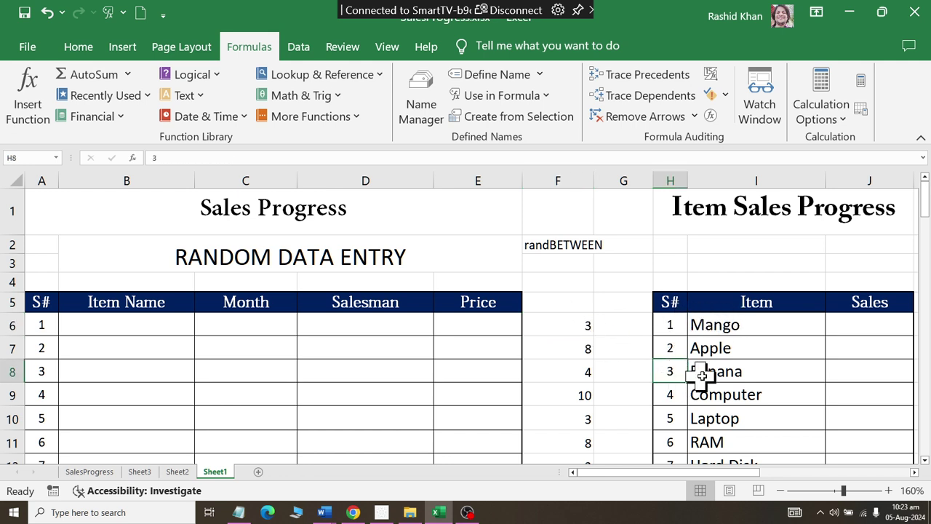
- Select the ten-item lookup list H6:I15, from 1 Mango to 10 Shirt
left_click(731, 375)
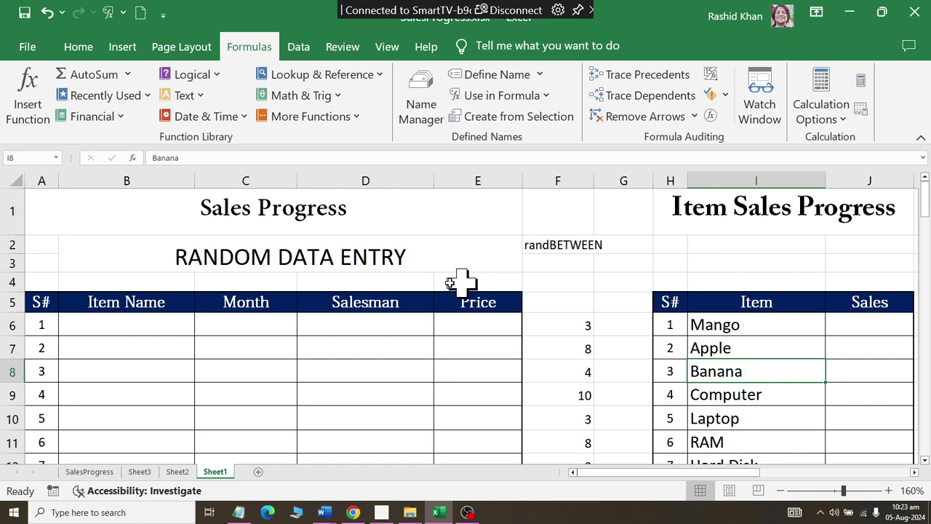
left_click(128, 325)
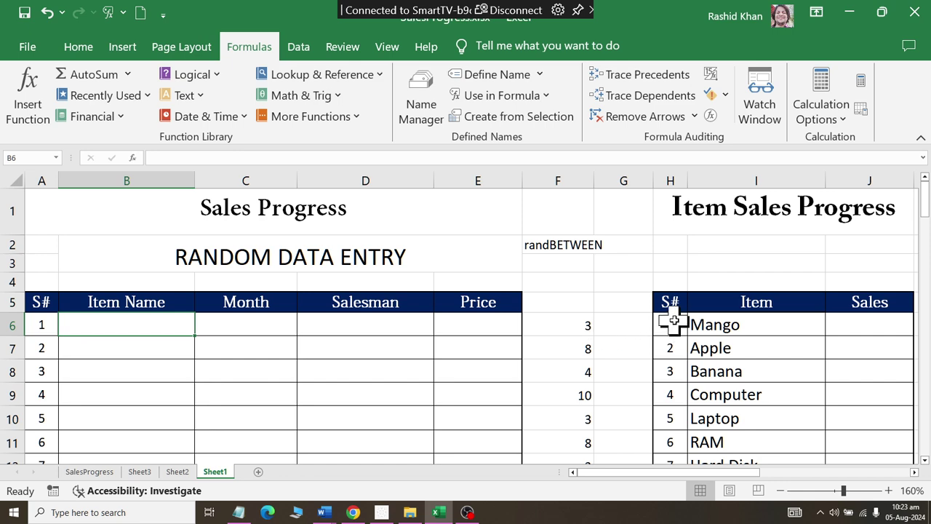
mouse_move(673, 321)
left_mouse_down()
mouse_move(717, 382)
mouse_move(720, 429)
left_mouse_up()
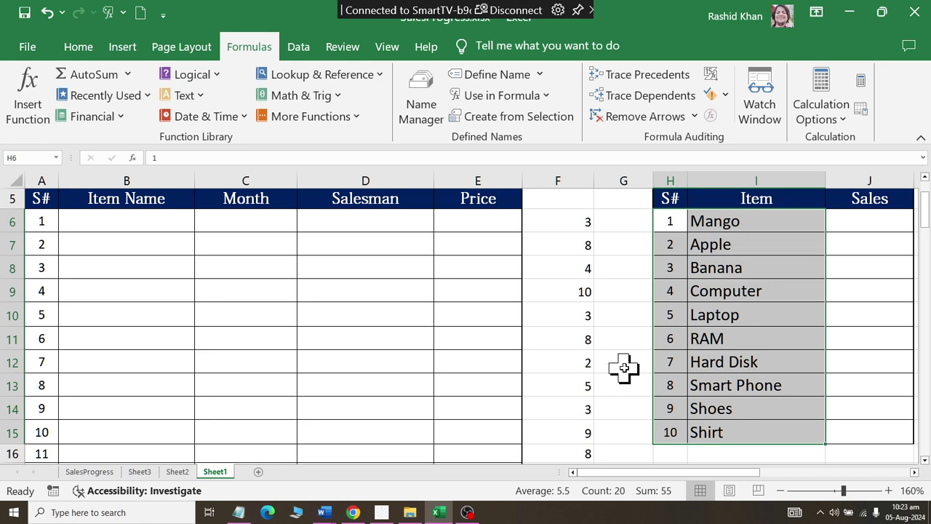
- Try naming the item list range, dismiss the name-already-exists warning, and cancel
left_click(481, 76)
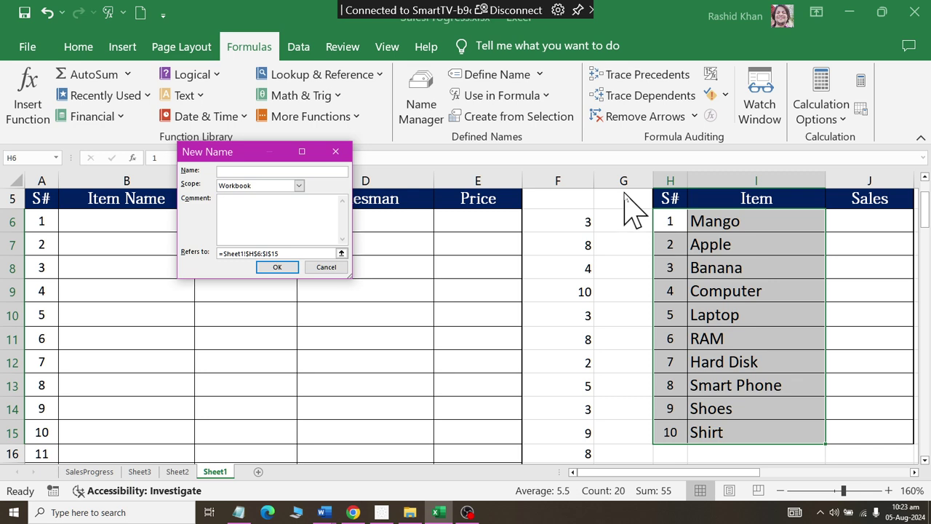
type("XITEM")
key("BackSpace")
key("BackSpace")
key("BackSpace")
type("xi")
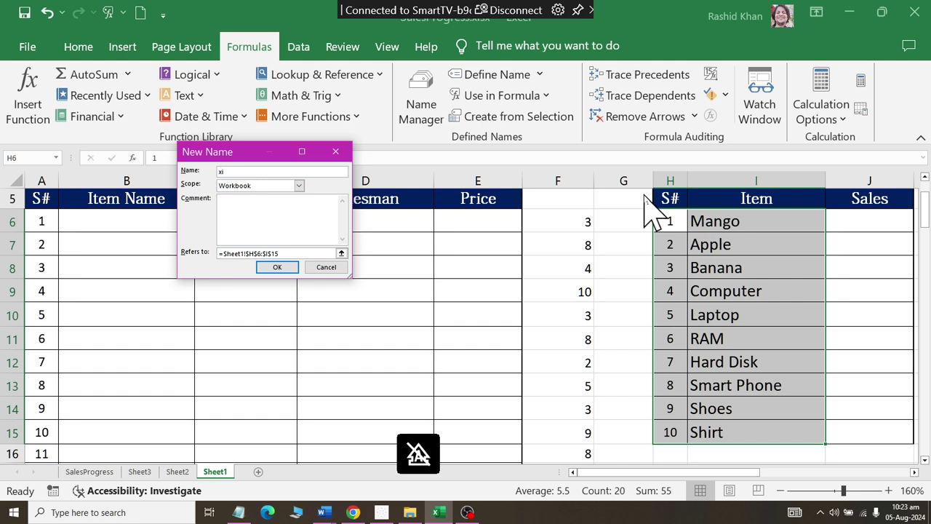
key("Return")
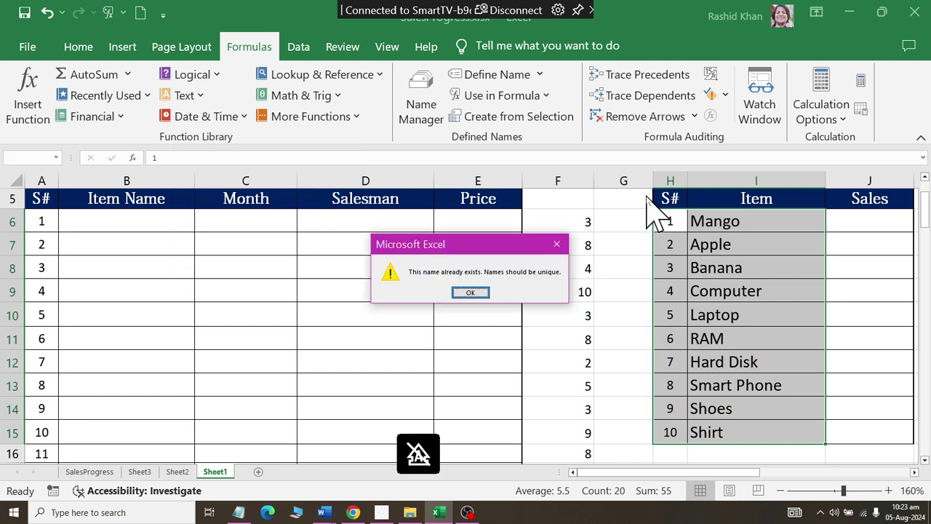
key("Return")
key("Escape")
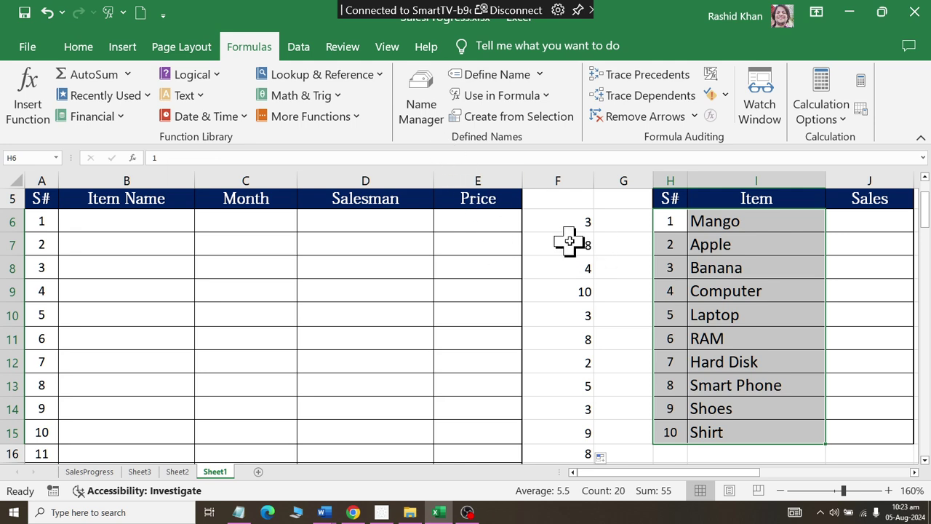
- Check the existing xitem name in Name Manager, then name H6:I15 'eitem'
left_click(429, 120)
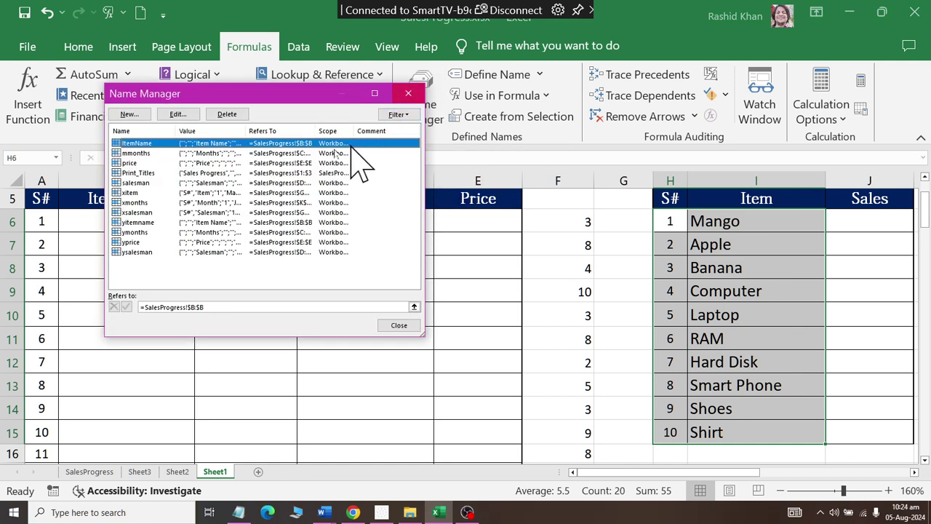
left_click(131, 193)
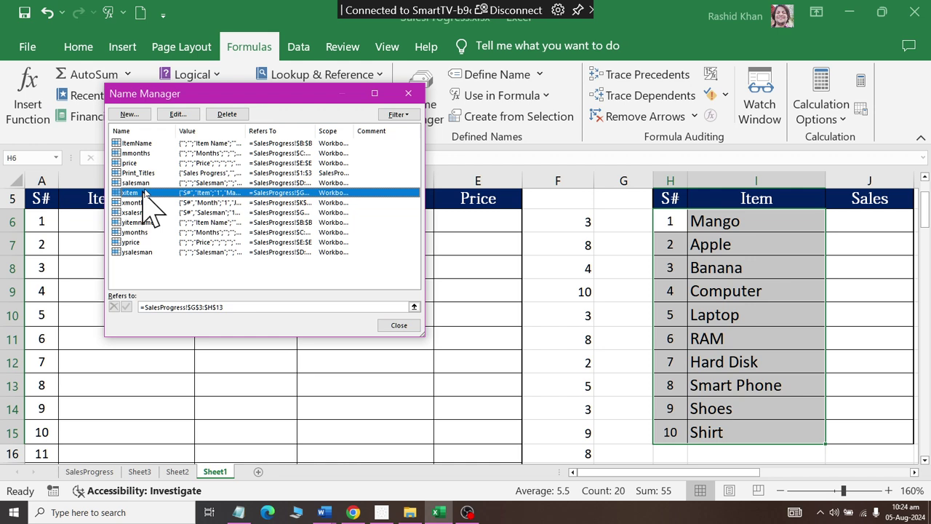
left_click(401, 325)
left_click(481, 75)
type("eitem")
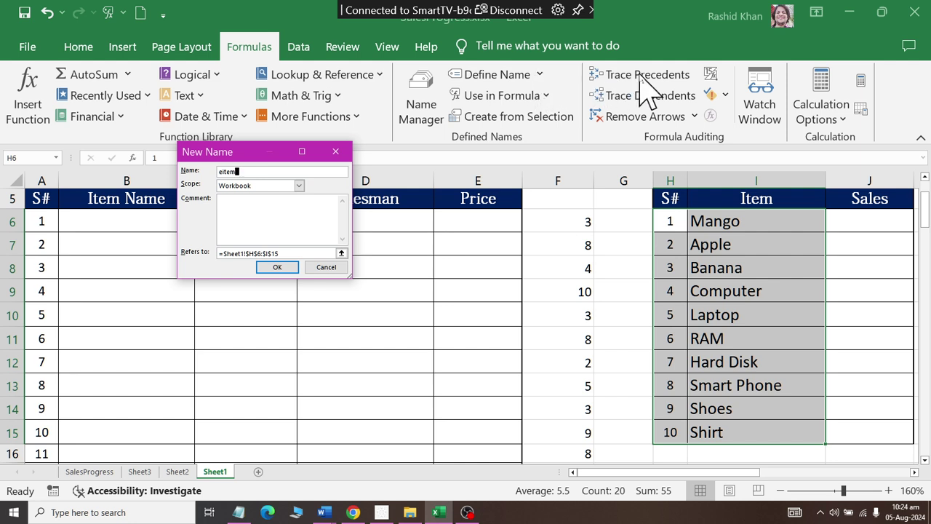
key("Return")
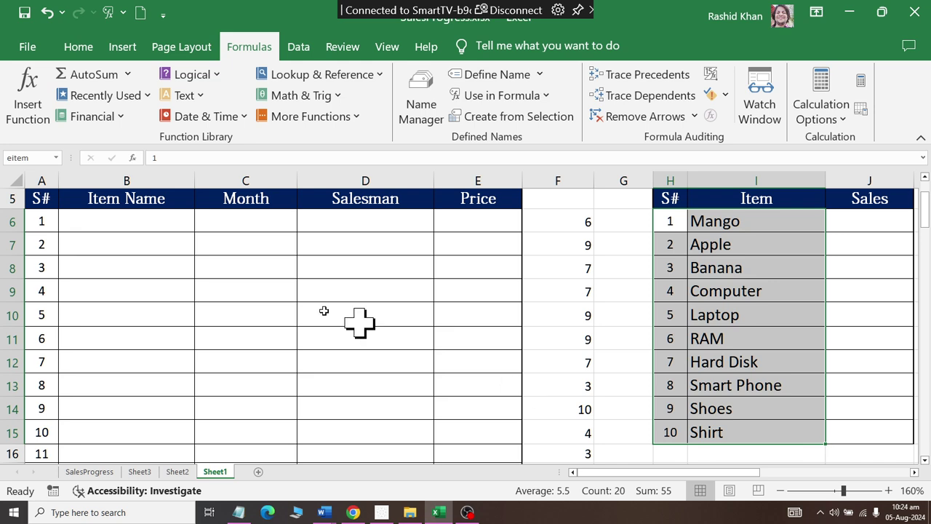
- Insert a VLOOKUP function from Lookup & Reference into cell B6
left_click(97, 222)
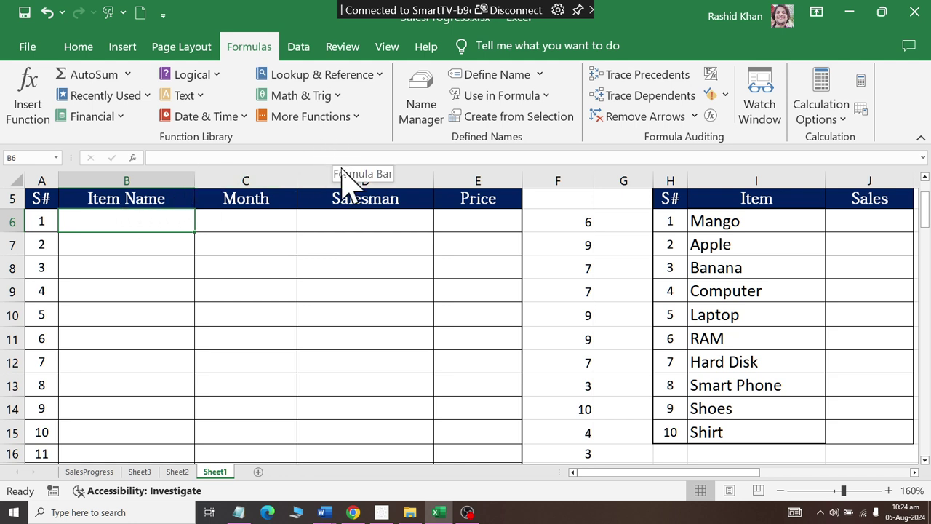
left_click(324, 75)
scroll(356, 284, "down", 2)
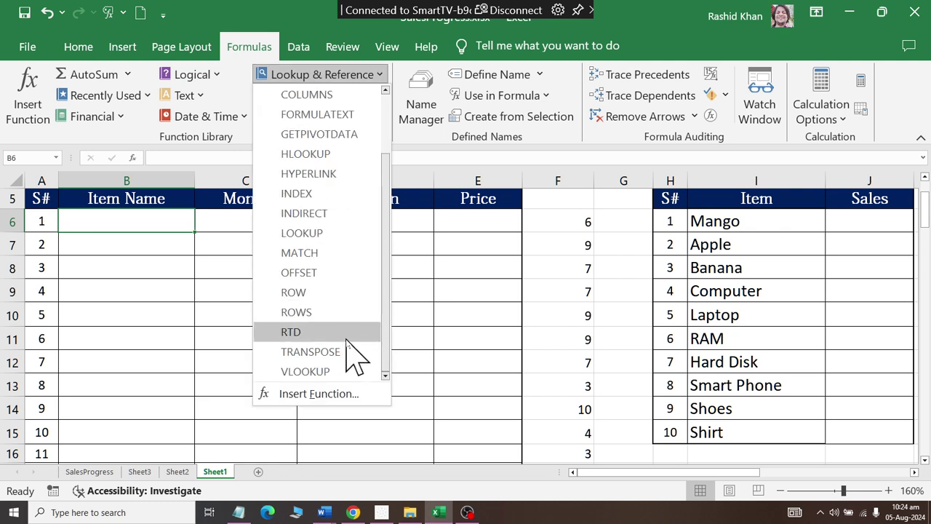
left_click(345, 373)
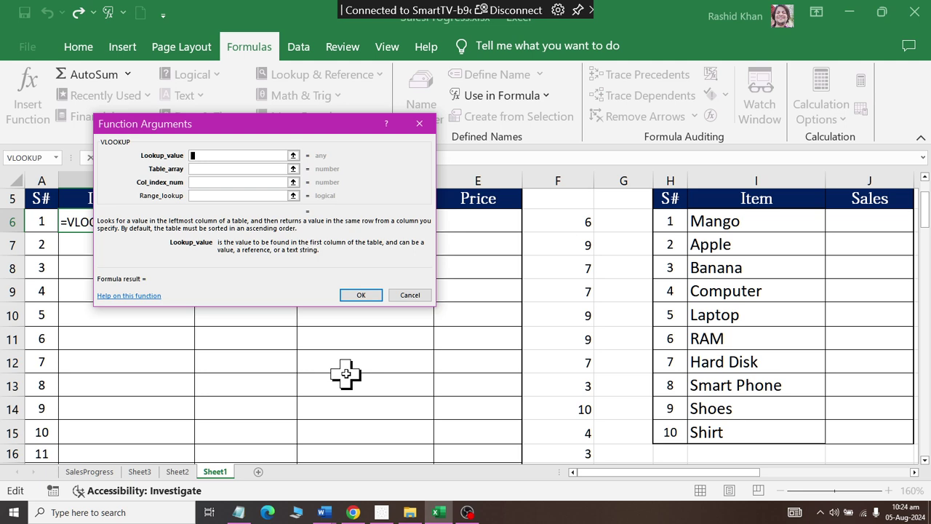
left_click_drag(295, 122, 302, 285)
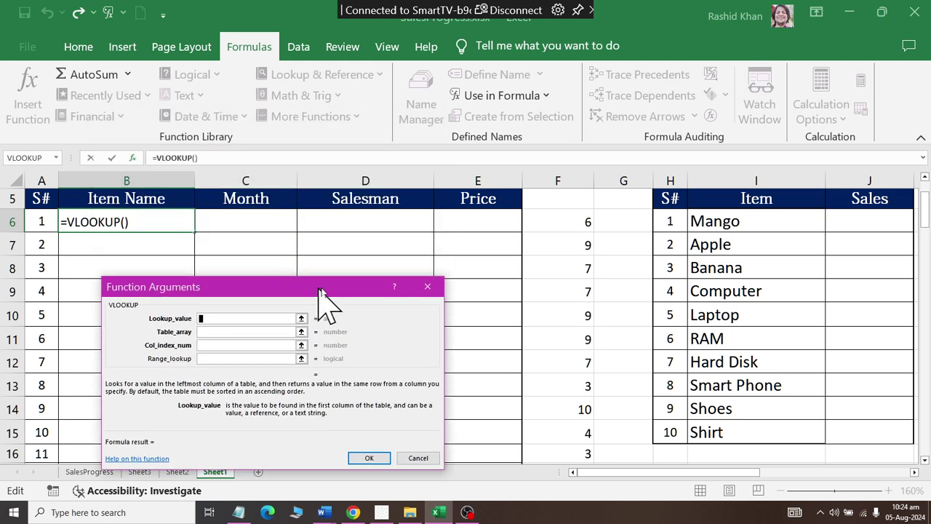
- Build =VLOOKUP(F6,eitem,2,0) with lookup value F6, table eitem, column 2, exact match
left_click(586, 219)
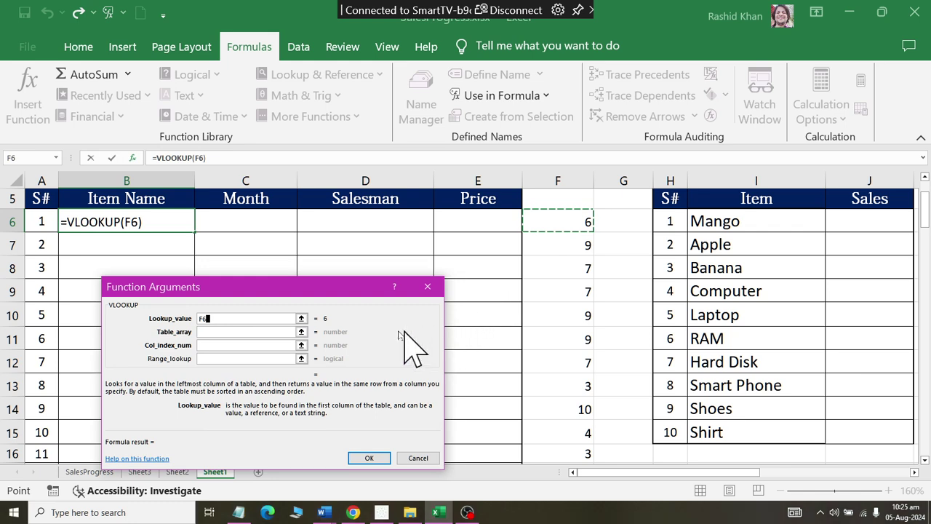
left_click(271, 332)
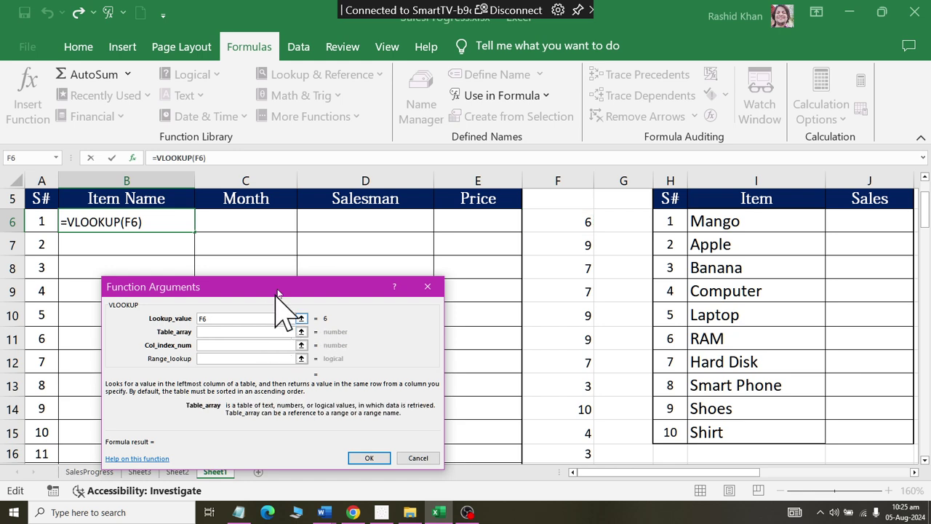
left_click(508, 95)
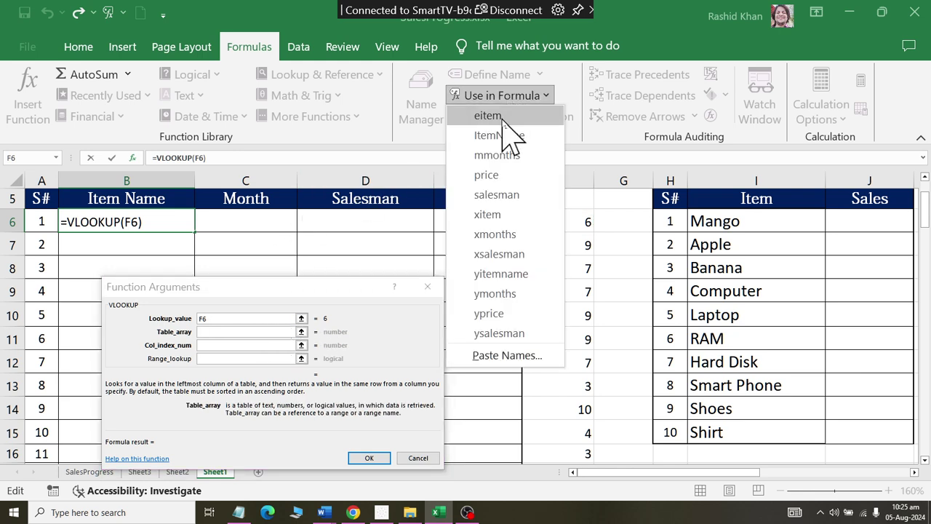
left_click(509, 121)
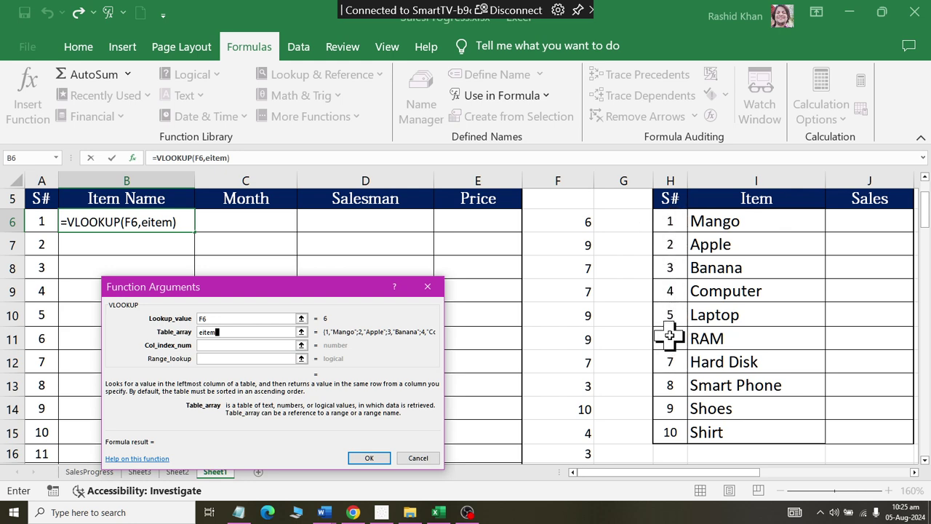
left_click(234, 346)
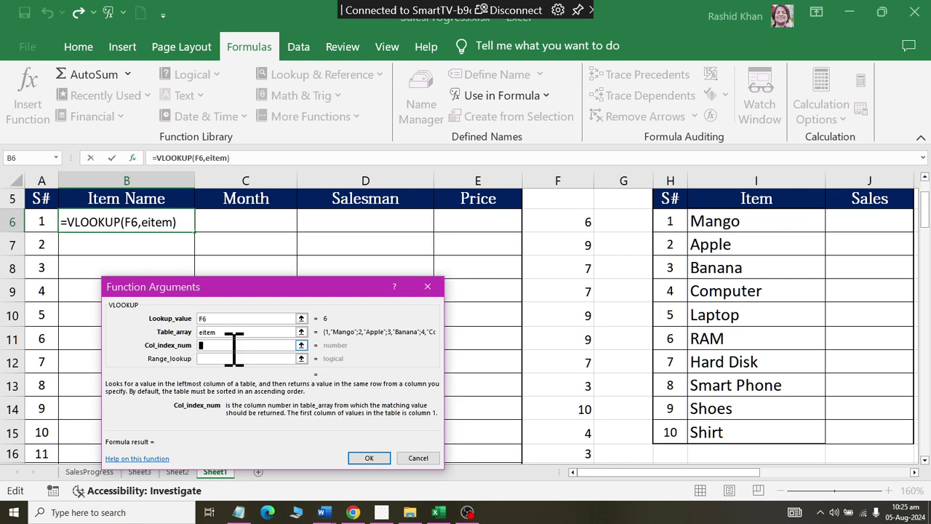
type("2")
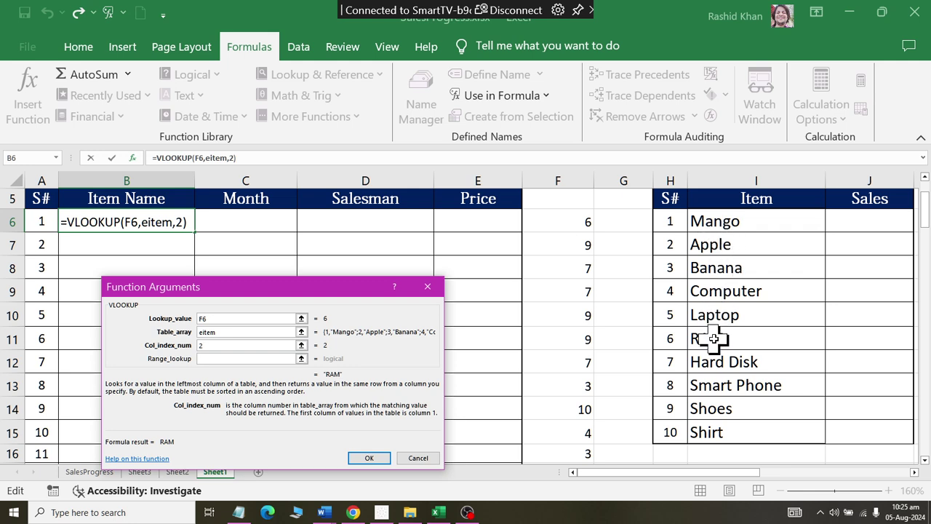
left_click(240, 358)
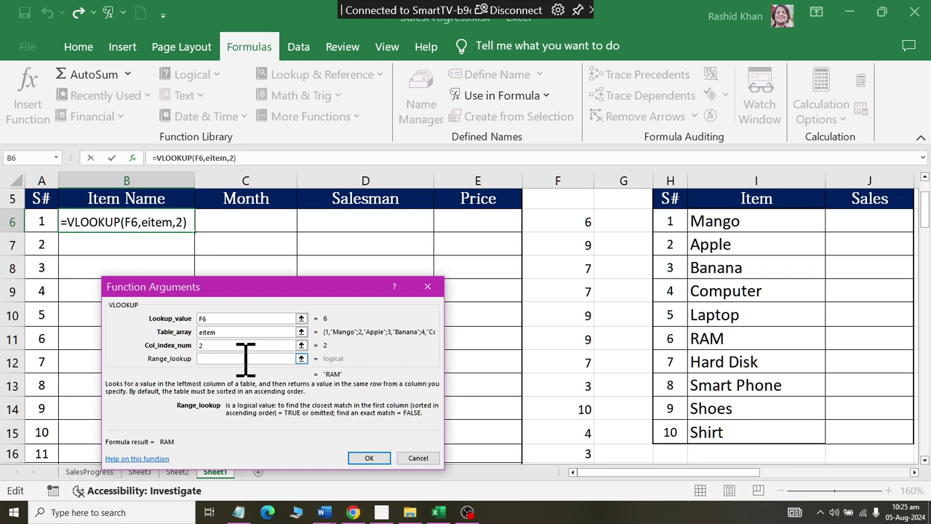
type("0")
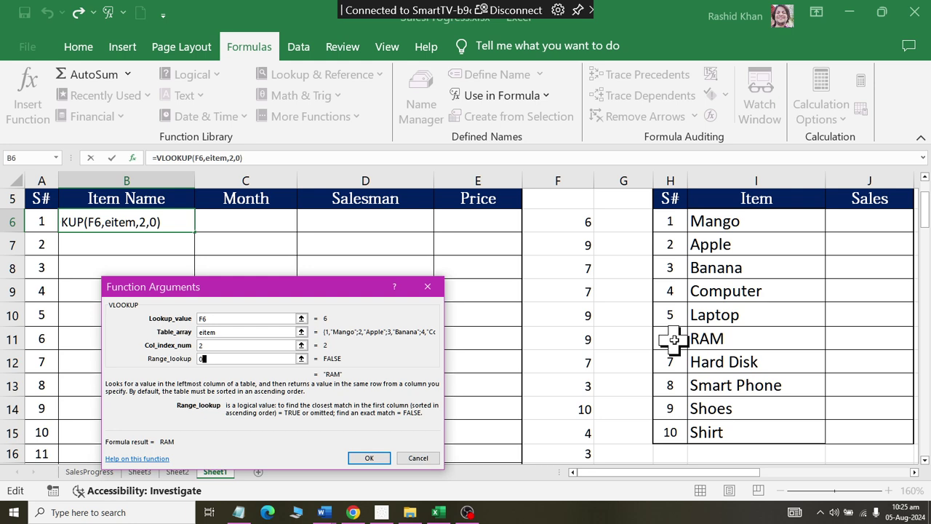
left_click(368, 458)
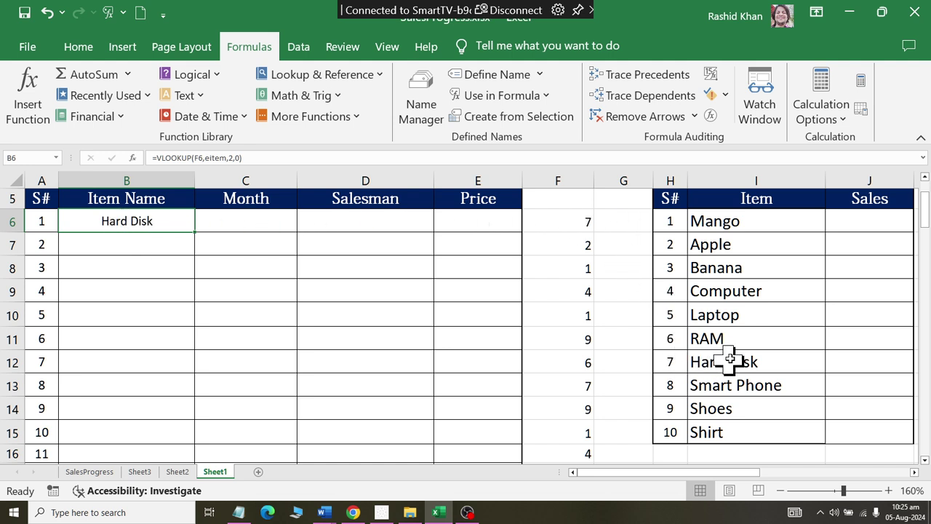
- Recalculate B6 a few times, then fill the VLOOKUP formula down column B
left_click(860, 80)
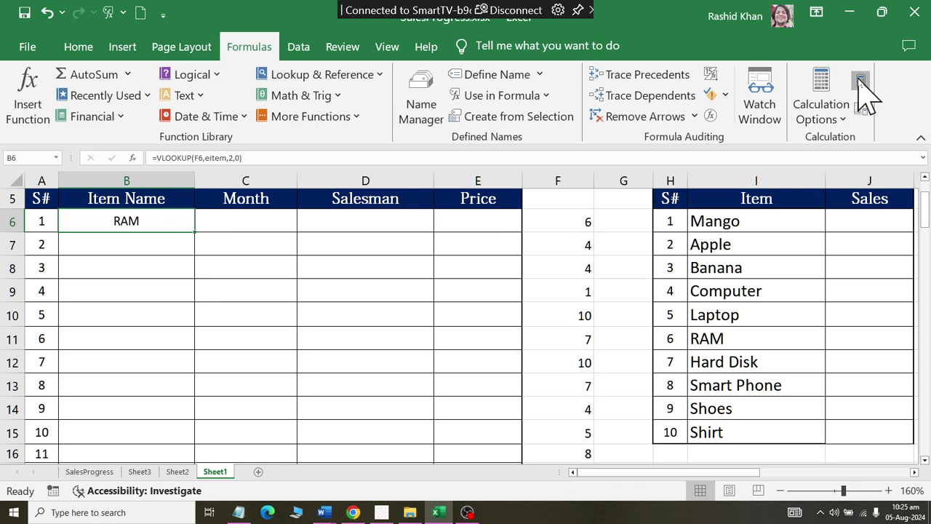
left_click(860, 80)
left_click(860, 81)
left_click(860, 80)
left_click(859, 80)
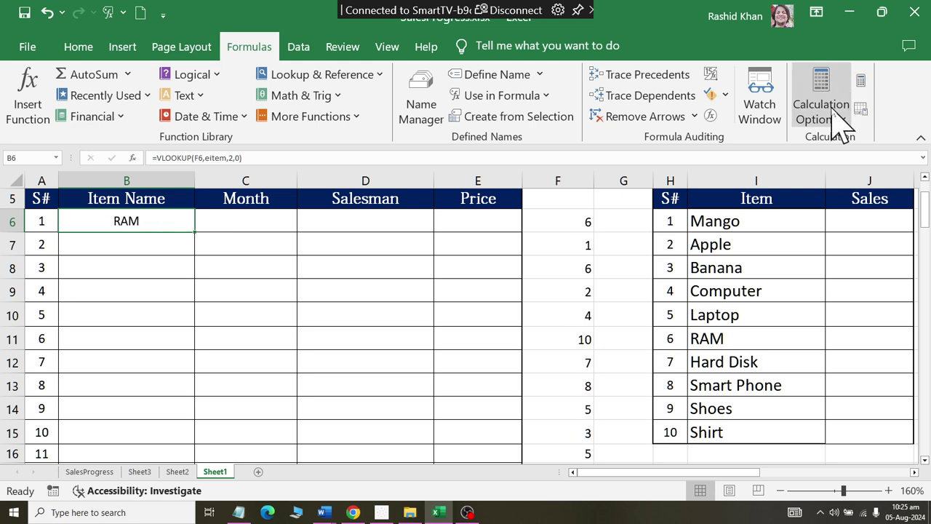
left_click_drag(195, 234, 194, 237)
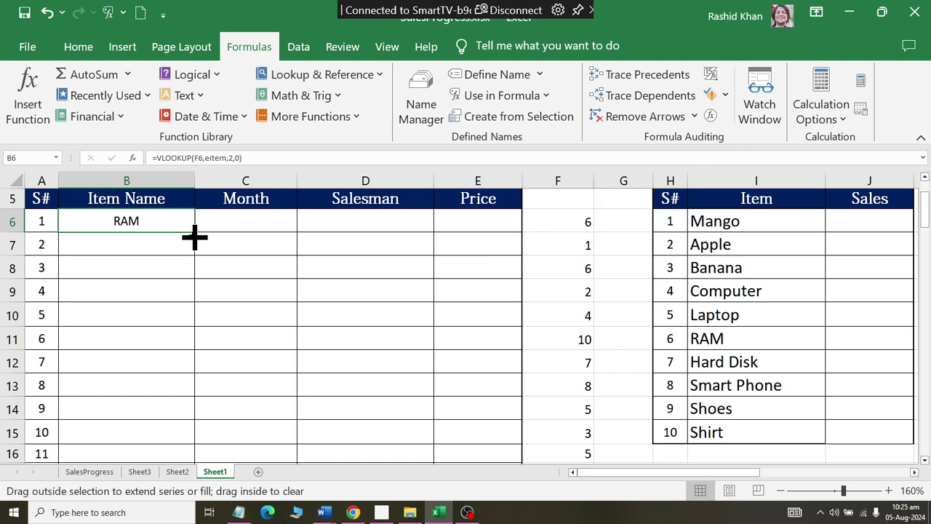
double_click(194, 236)
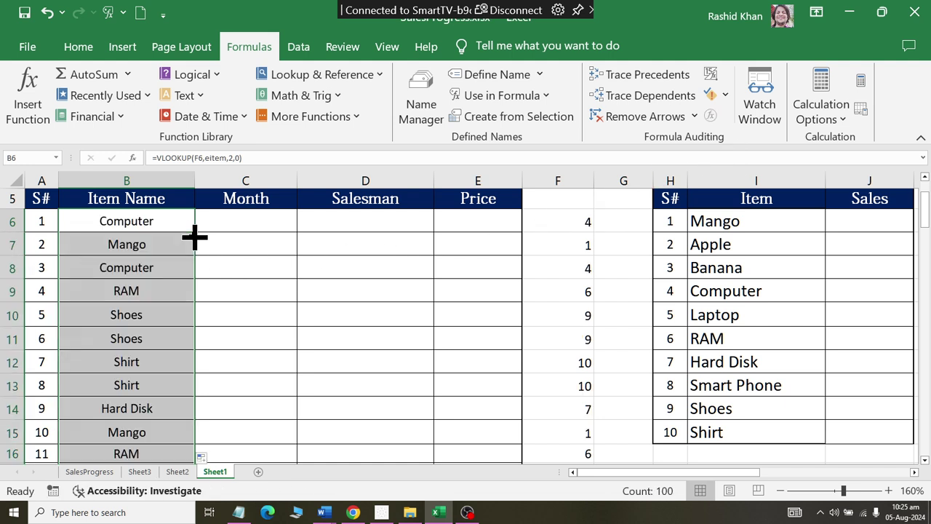
- Recalculate repeatedly to watch the random item names in column B change
left_click(860, 80)
left_click(860, 80)
left_click(860, 80)
left_click(860, 80)
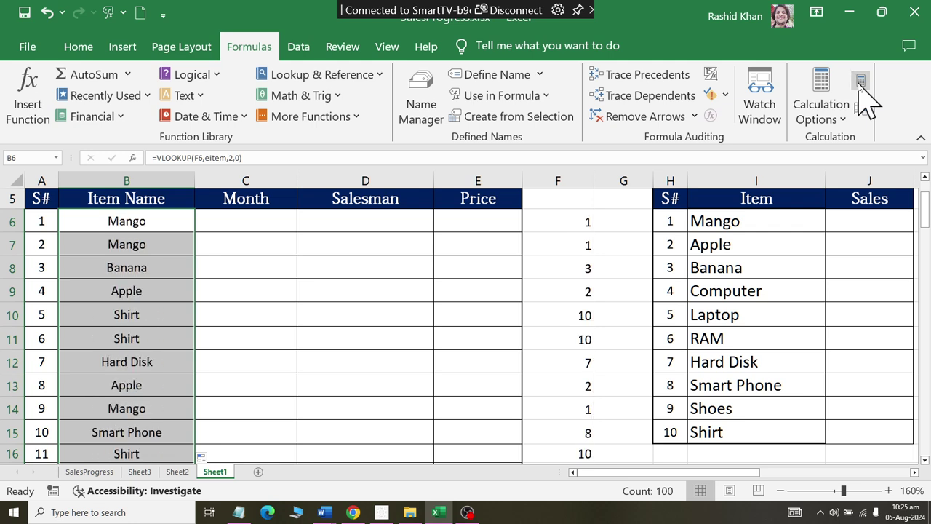
left_click(860, 80)
left_click(860, 80)
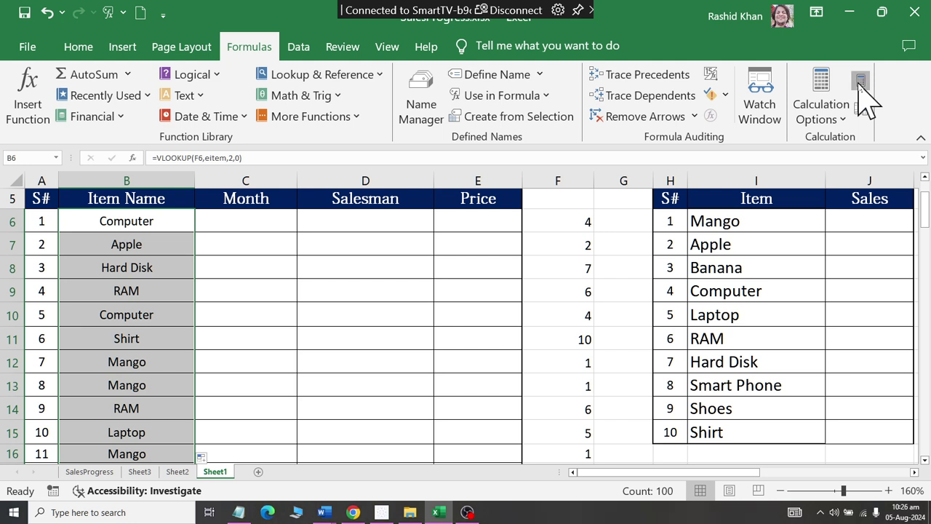
left_click(860, 81)
left_click(860, 80)
left_click(860, 80)
left_click(860, 81)
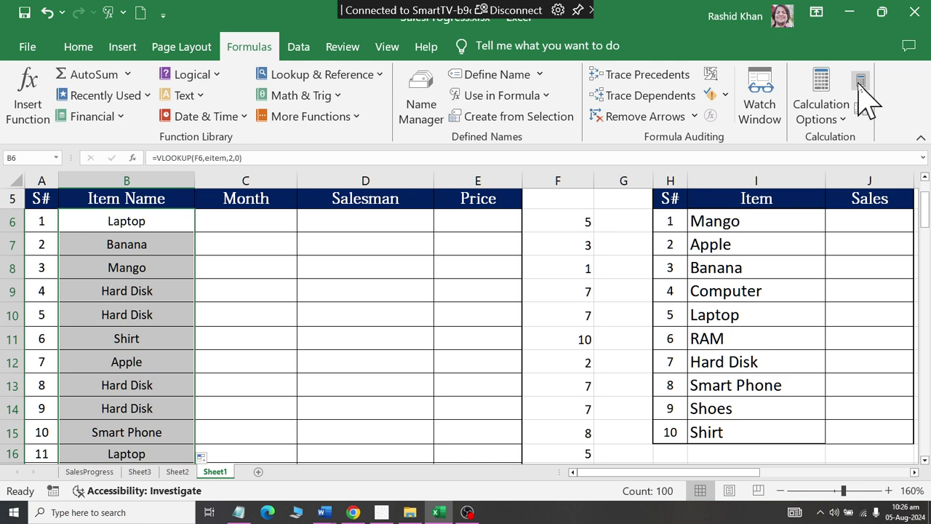
left_click(859, 80)
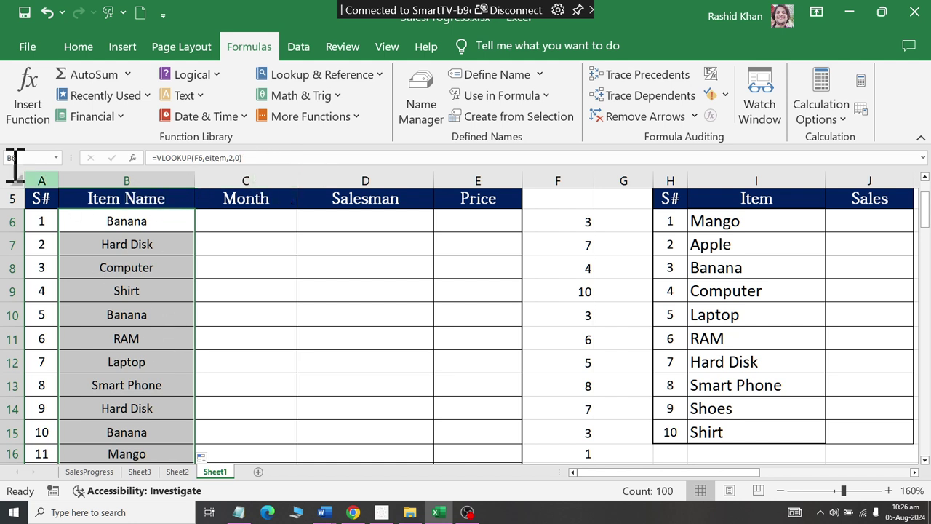
- Copy the Item Name column and paste it back as values, then spot-check cells
left_click(72, 46)
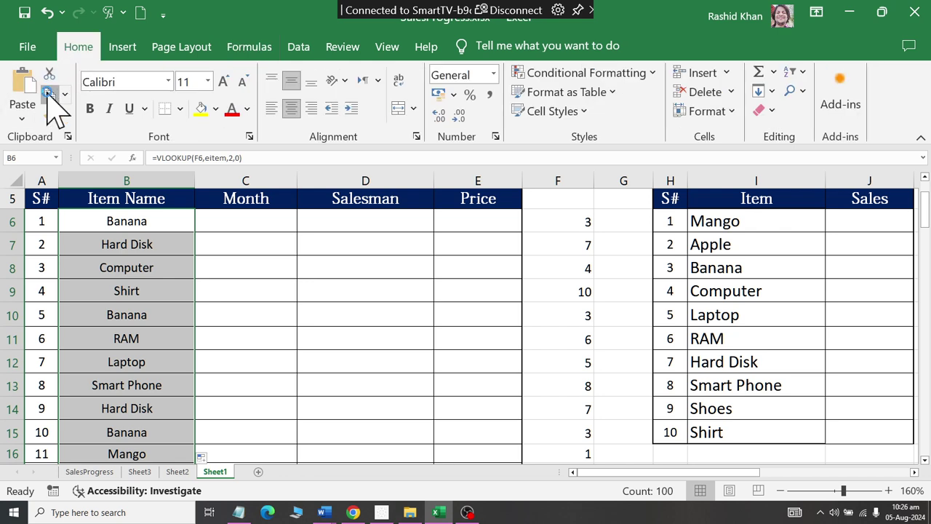
left_click(49, 93)
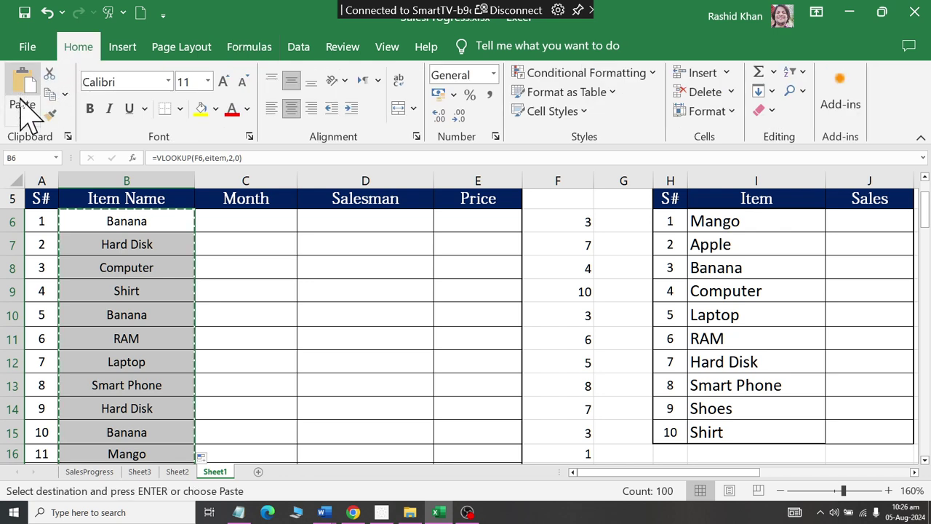
left_click(22, 118)
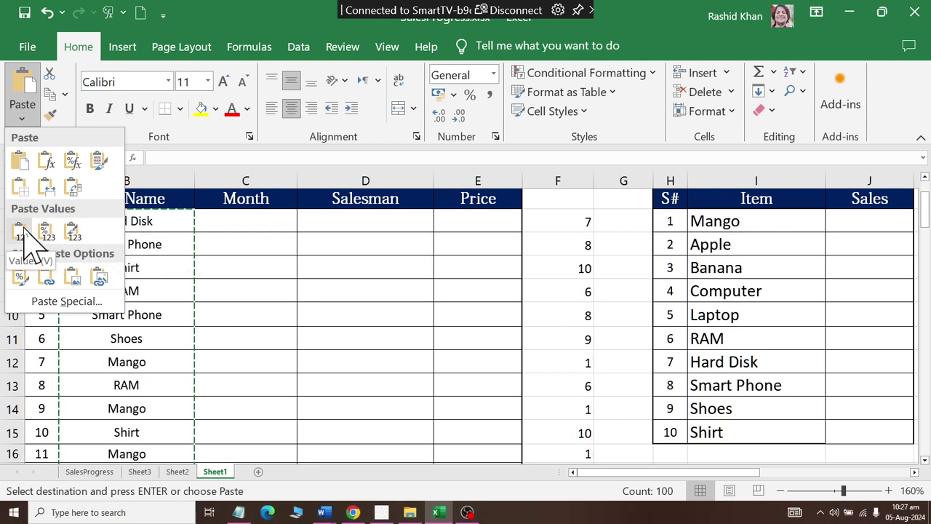
left_click(22, 227)
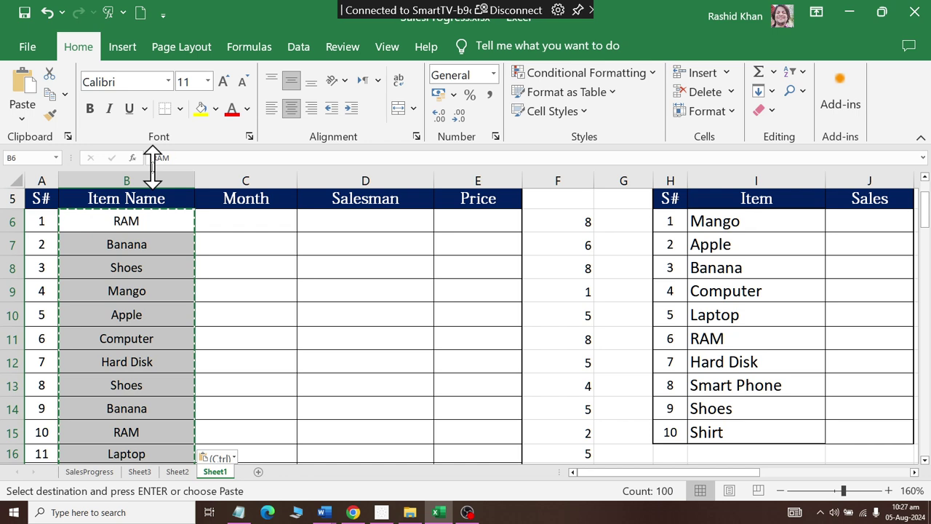
left_click(109, 244)
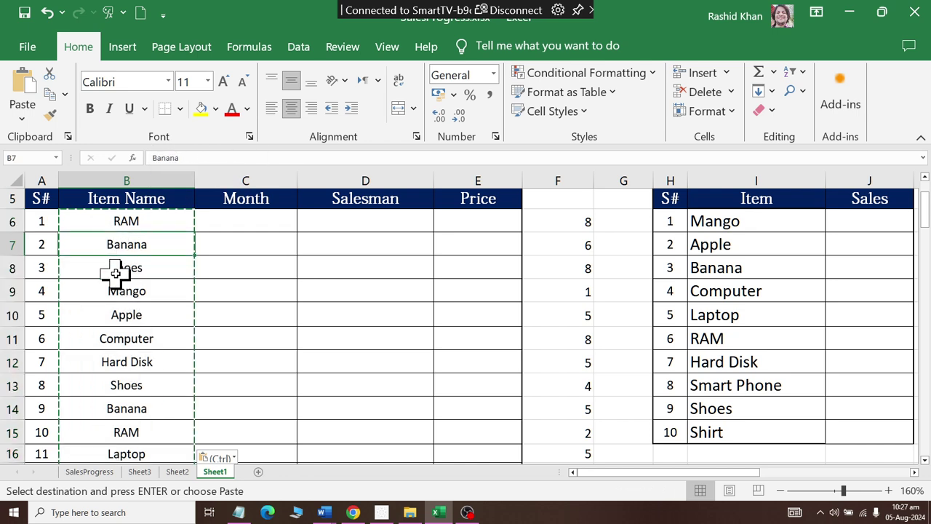
left_click(118, 267)
left_click(124, 313)
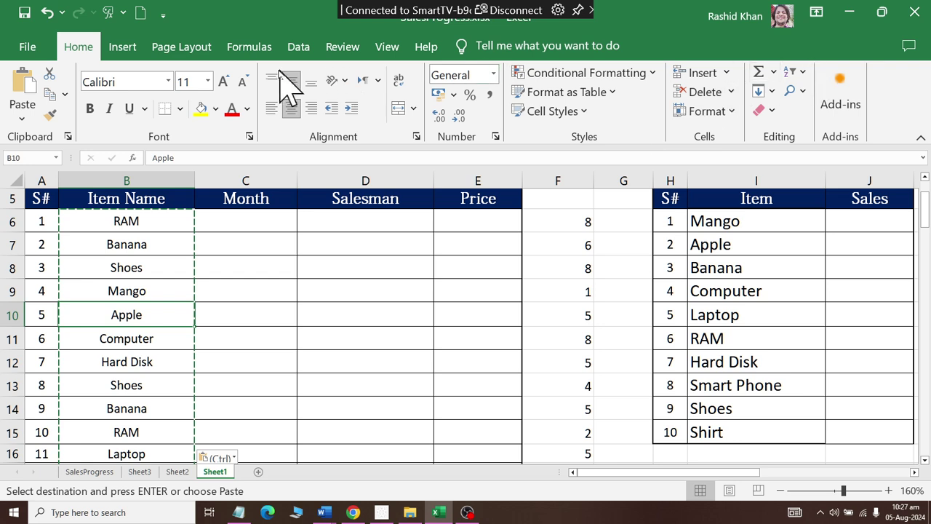
- Recalculate several times to confirm the item names stay fixed while column F changes
left_click(250, 46)
left_click(859, 80)
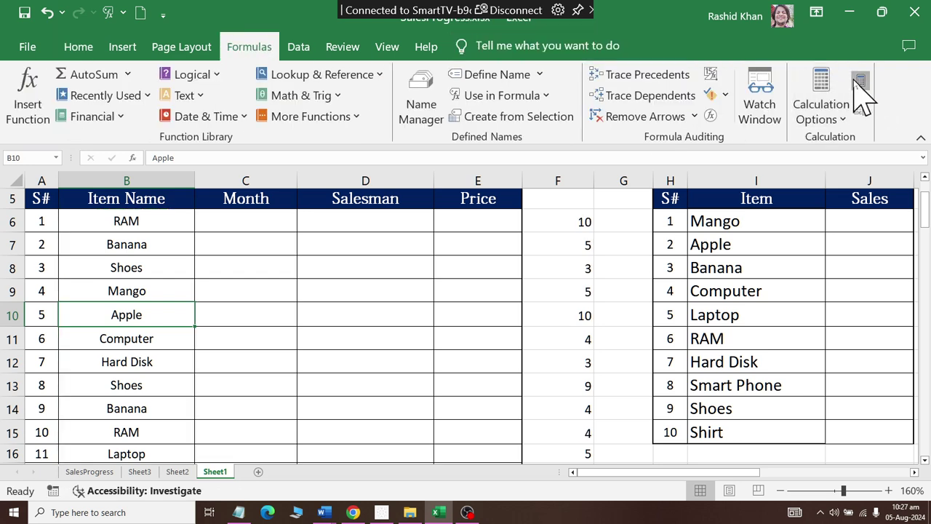
left_click(858, 80)
left_click(859, 80)
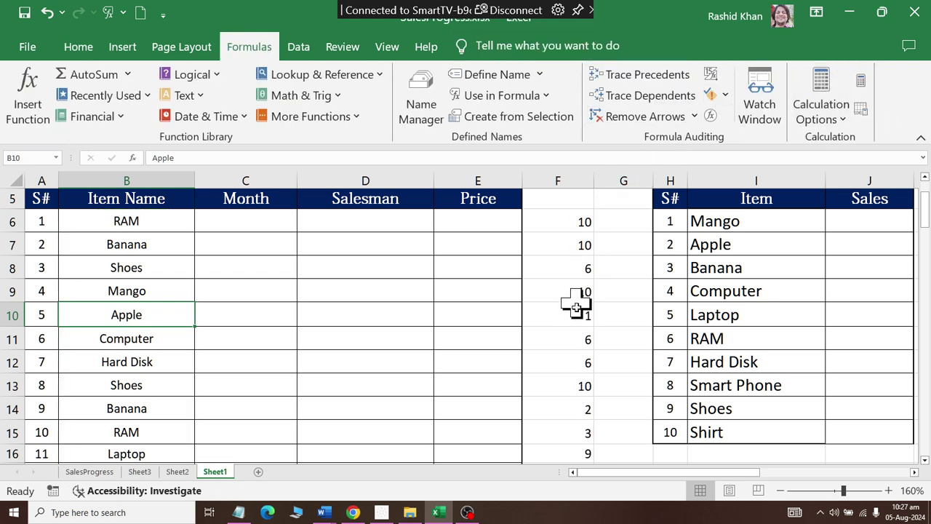
left_click(860, 80)
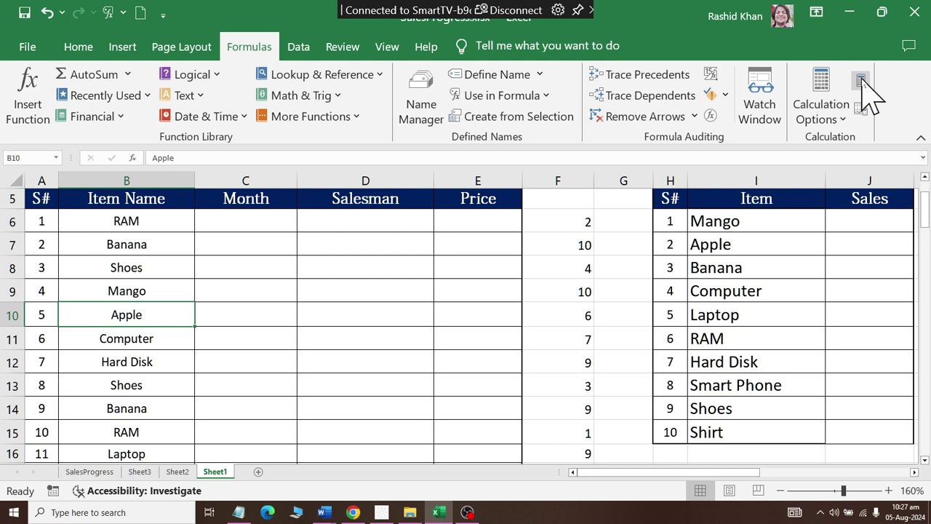
left_click(861, 80)
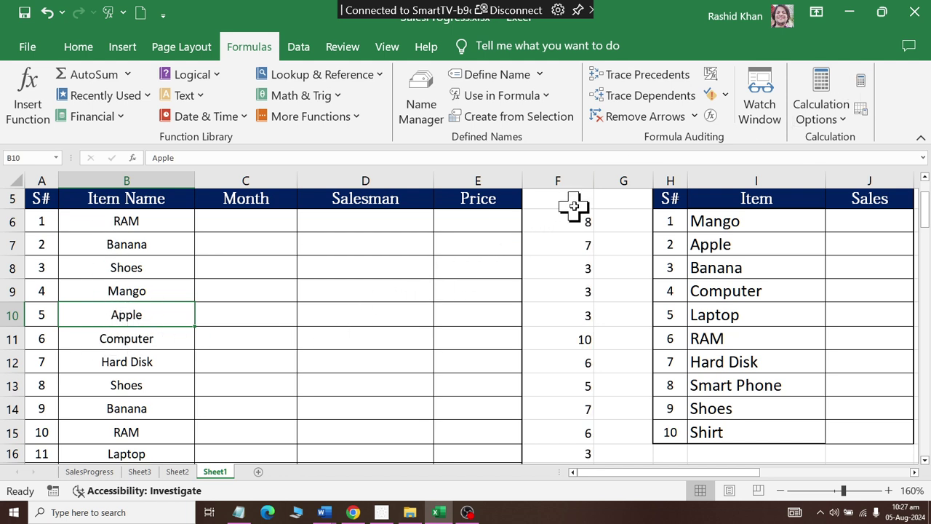
- Clear the random helper numbers from column F
left_click(568, 174)
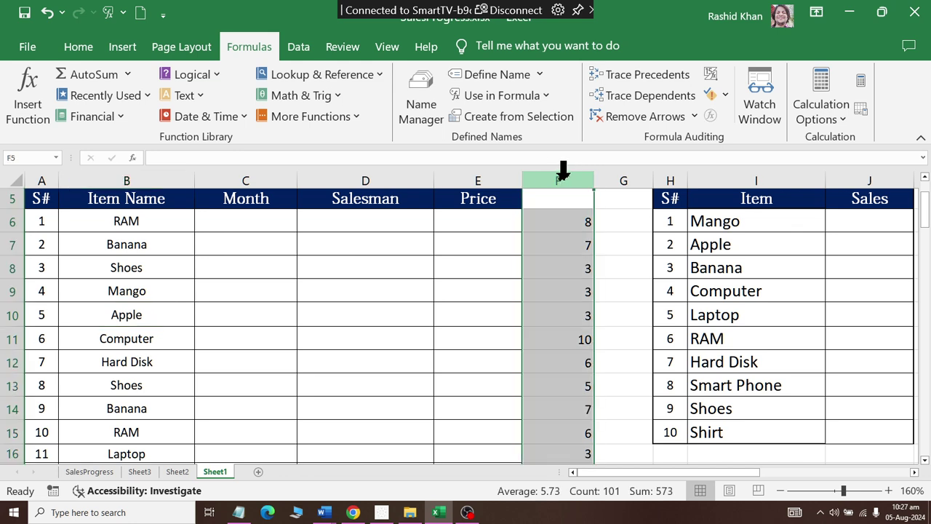
key("Delete")
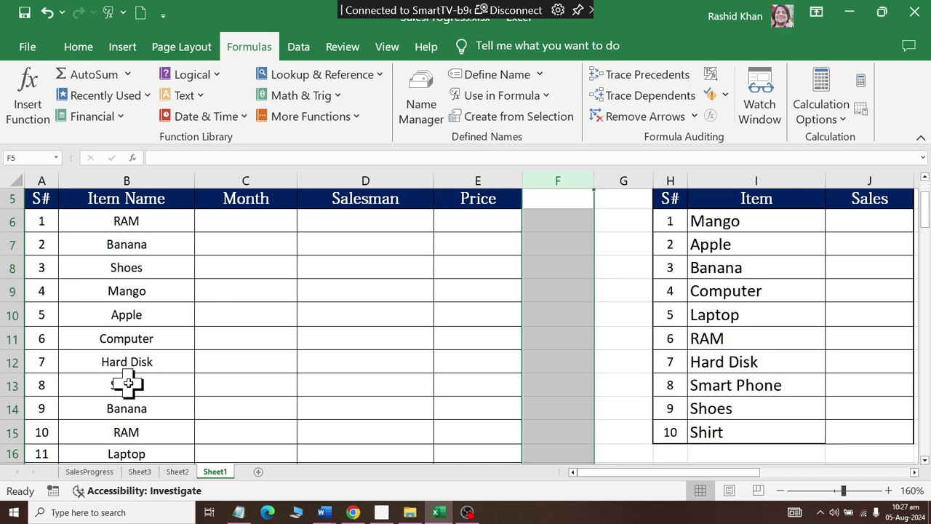
left_click(619, 360)
scroll(620, 349, "up", 1)
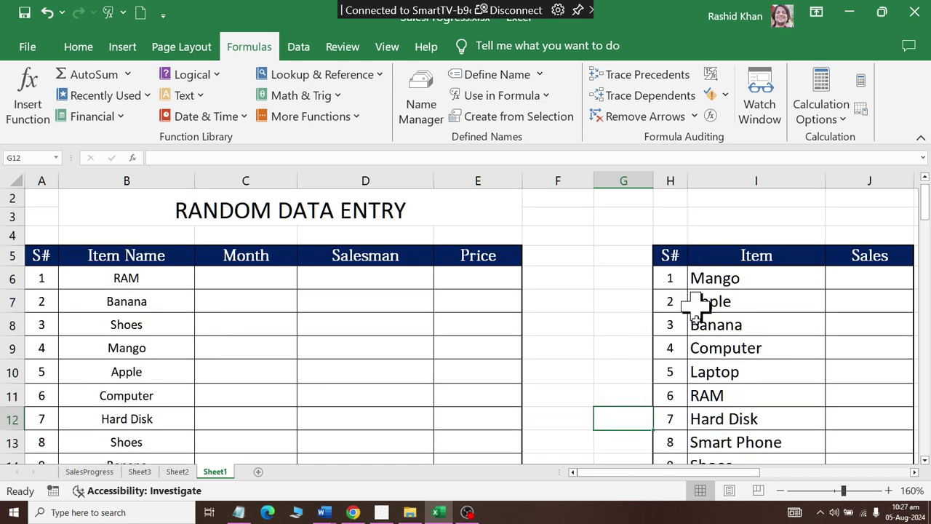
- Review the lookup tables beside the entry table
mouse_move(697, 471)
left_mouse_down()
mouse_move(837, 472)
mouse_move(841, 480)
left_mouse_up()
scroll(530, 277, "down", 3)
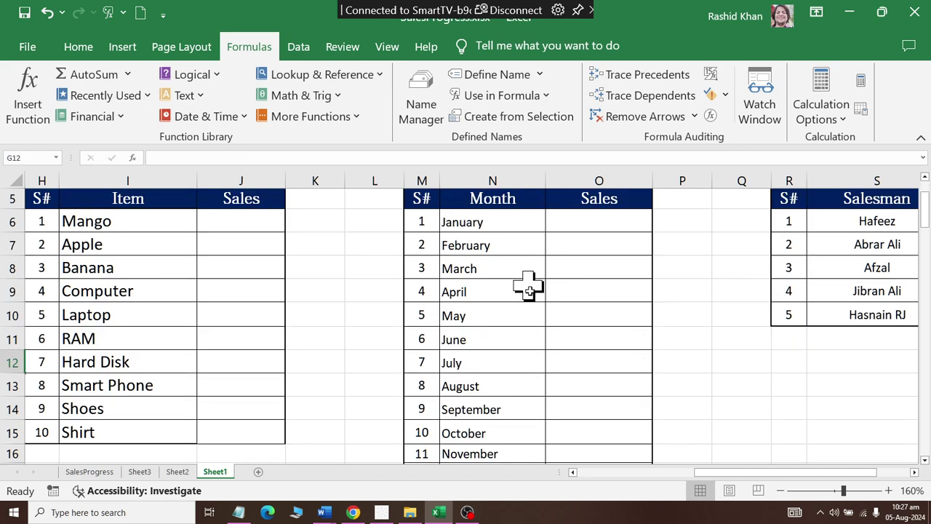
scroll(545, 342, "down", 3)
left_click_drag(760, 473, 537, 480)
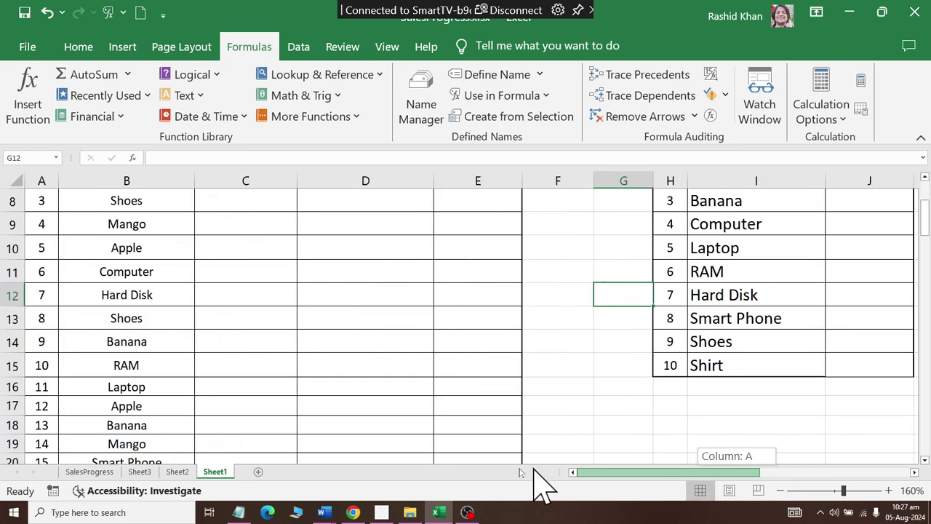
scroll(260, 293, "up", 2)
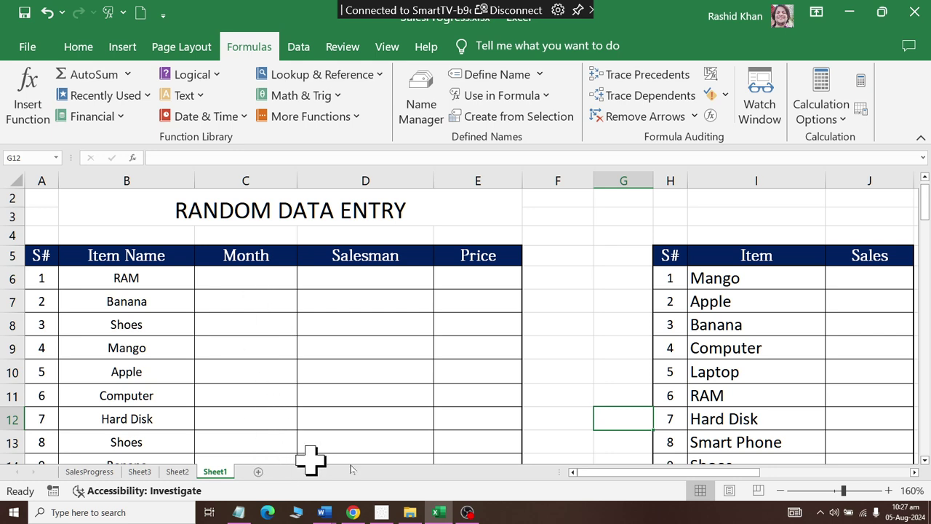
left_click_drag(638, 473, 824, 473)
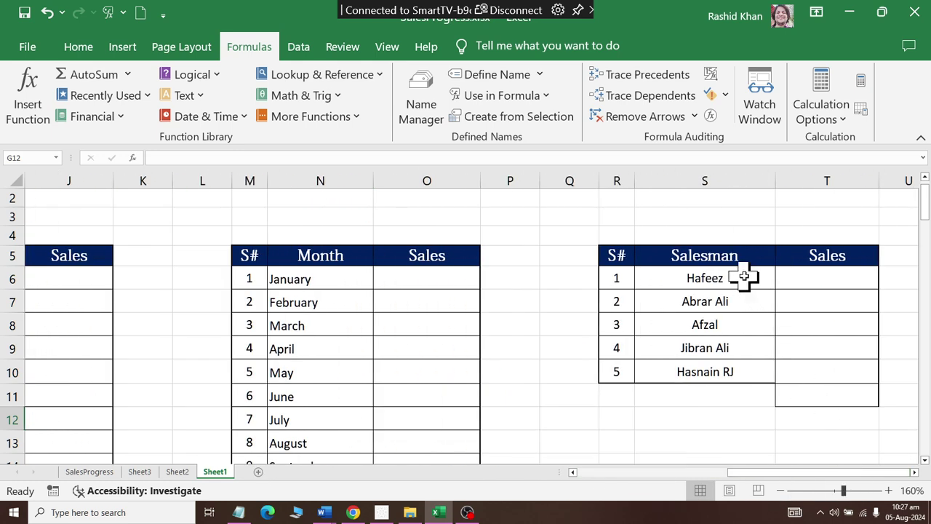
left_click_drag(742, 277, 744, 370)
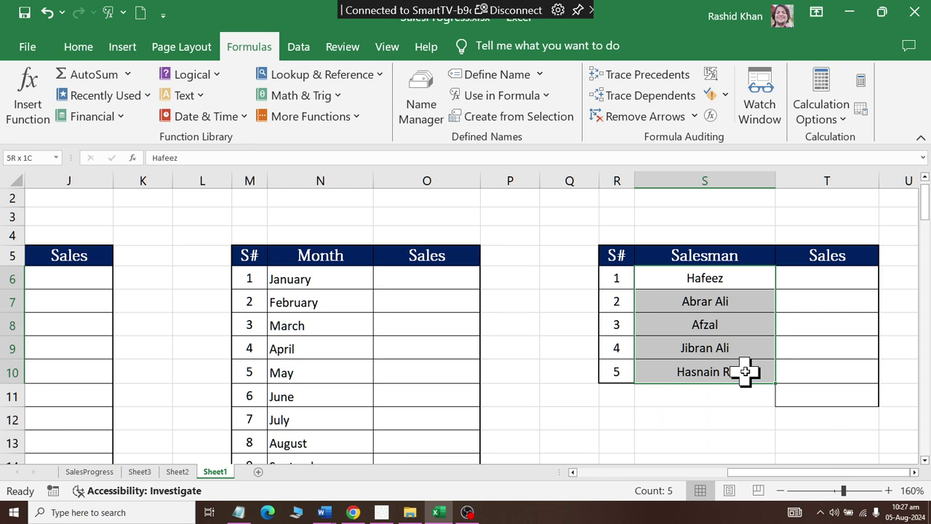
left_click_drag(785, 473, 638, 473)
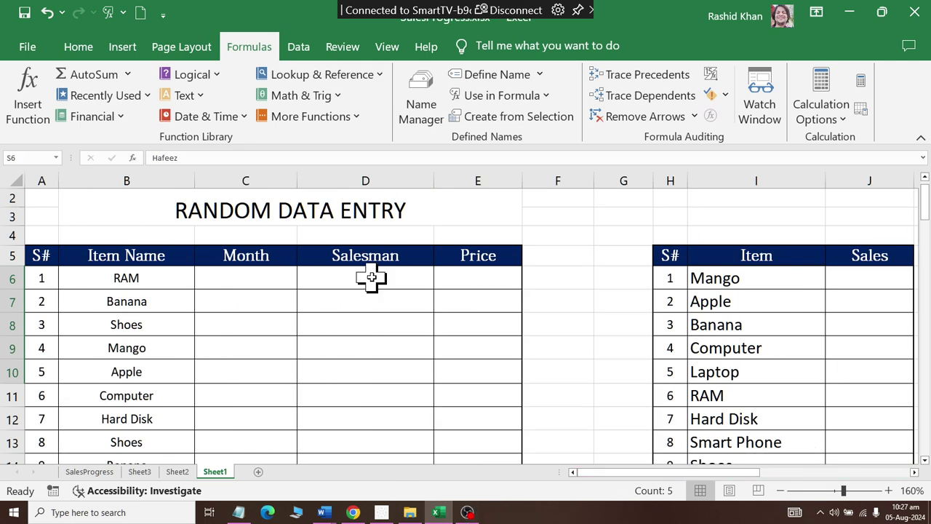
- Drag the E|F border to widen Price column E
left_click_drag(371, 277, 376, 483)
scroll(462, 380, "up", 2)
left_click(478, 325)
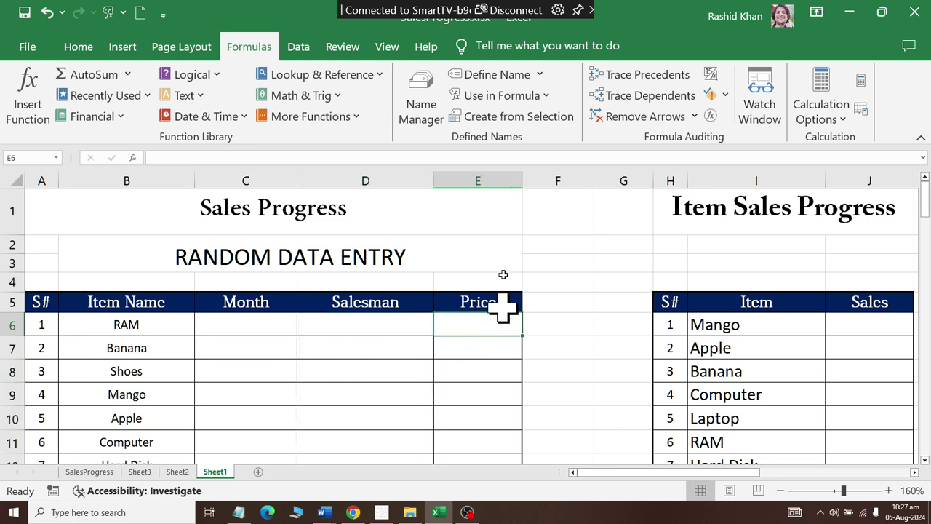
left_click_drag(523, 181, 542, 184)
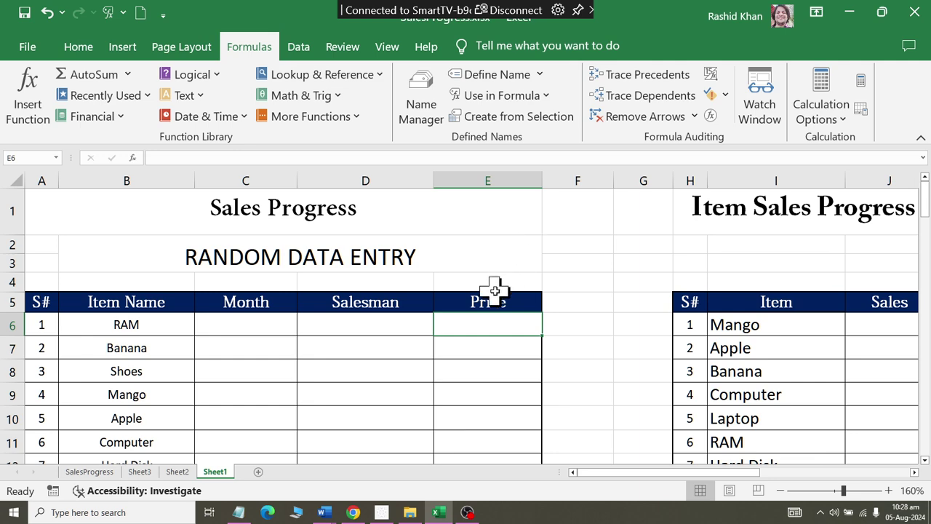
left_click_drag(241, 343, 361, 337)
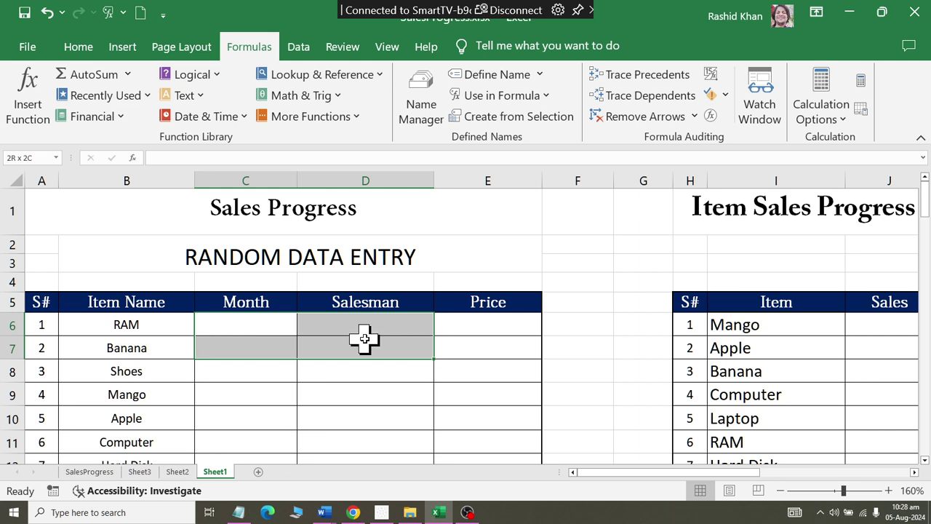
- Enter =RANDBETWEEN(1000,2000) in E6 and fill it down all 100 Price rows
left_click(486, 331)
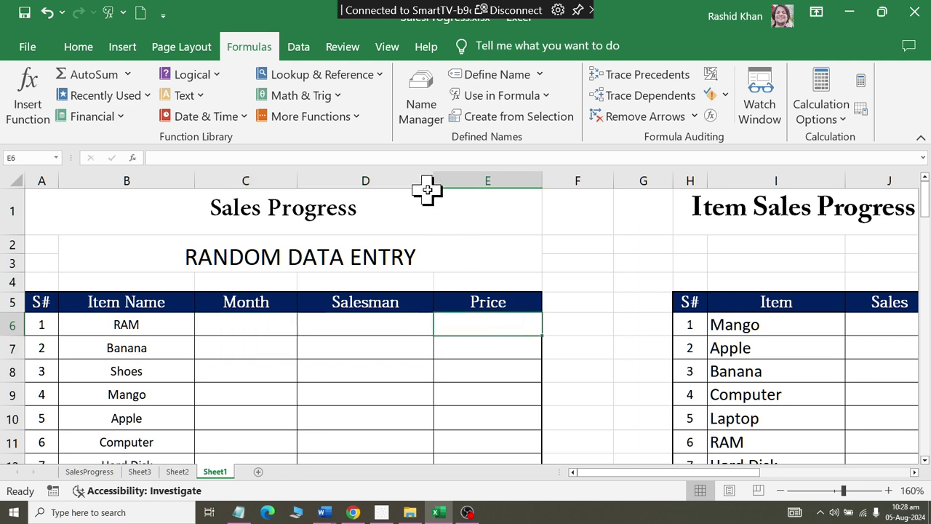
left_click(300, 98)
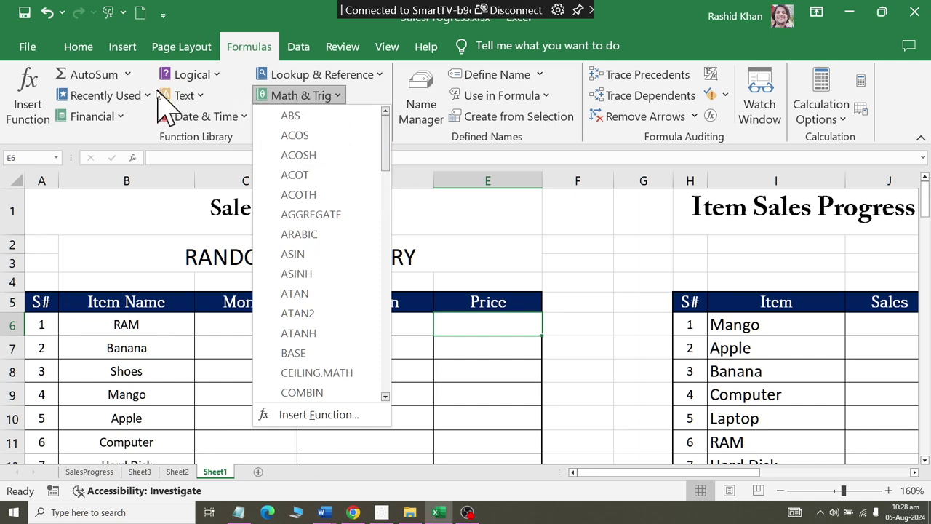
left_click(131, 96)
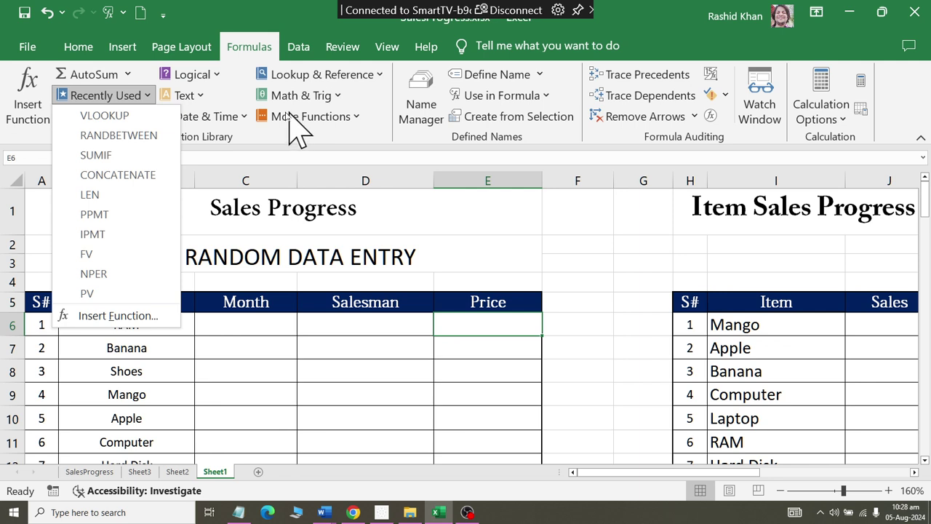
left_click(118, 136)
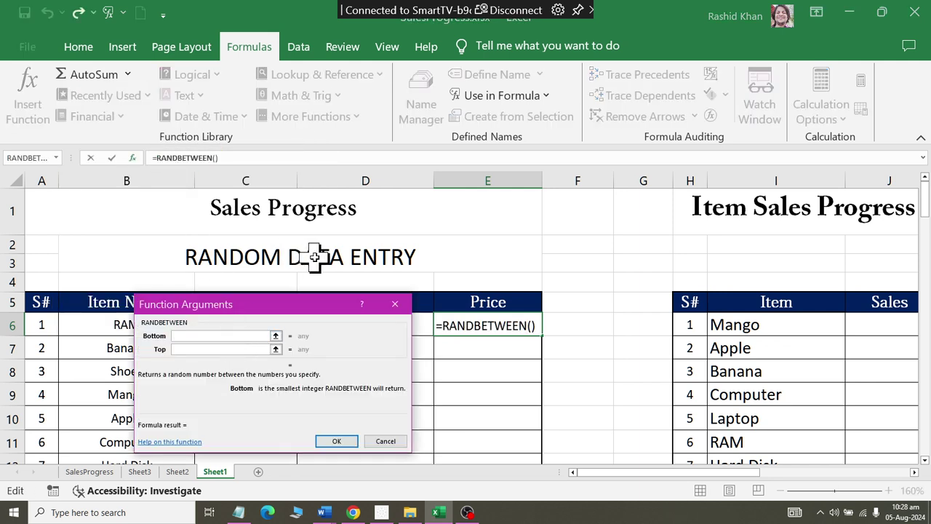
type("1000")
key("Tab")
type("20")
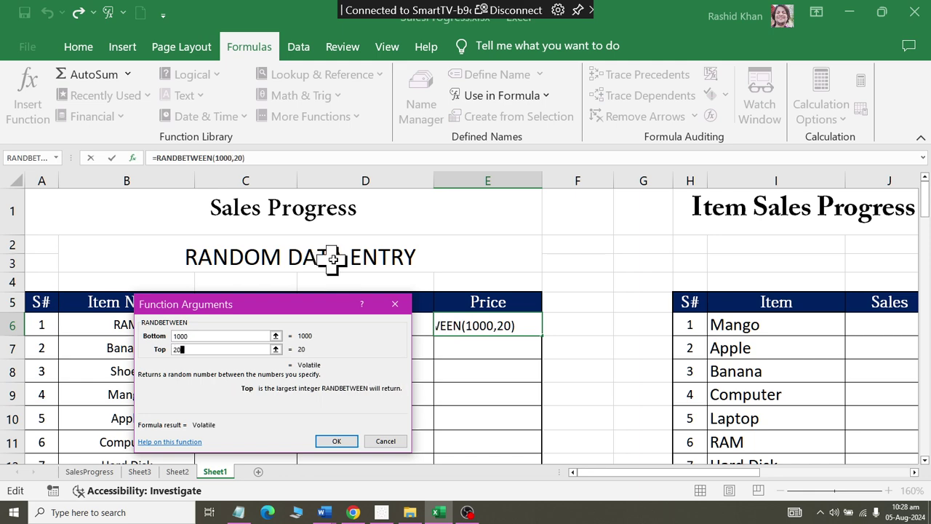
type("00")
key("Return")
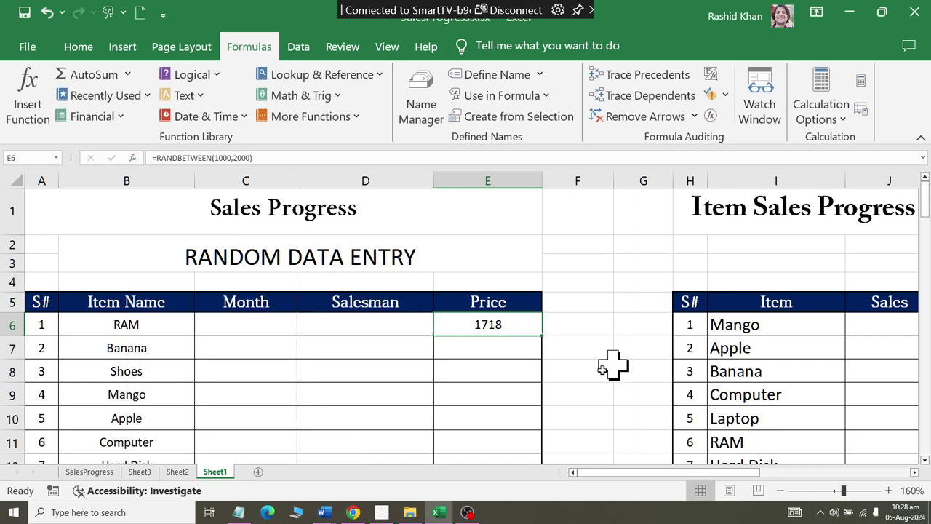
double_click(542, 335)
- Scroll through column E to check the generated prices
scroll(536, 364, "down", 5)
scroll(536, 364, "down", 2)
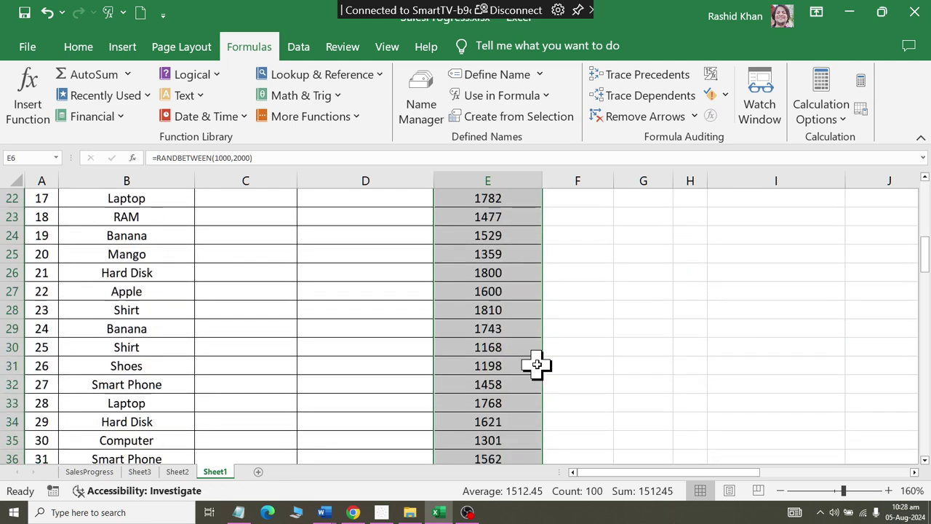
scroll(536, 364, "down", 6)
scroll(536, 366, "down", 7)
scroll(536, 366, "down", 4)
scroll(532, 371, "down", 3)
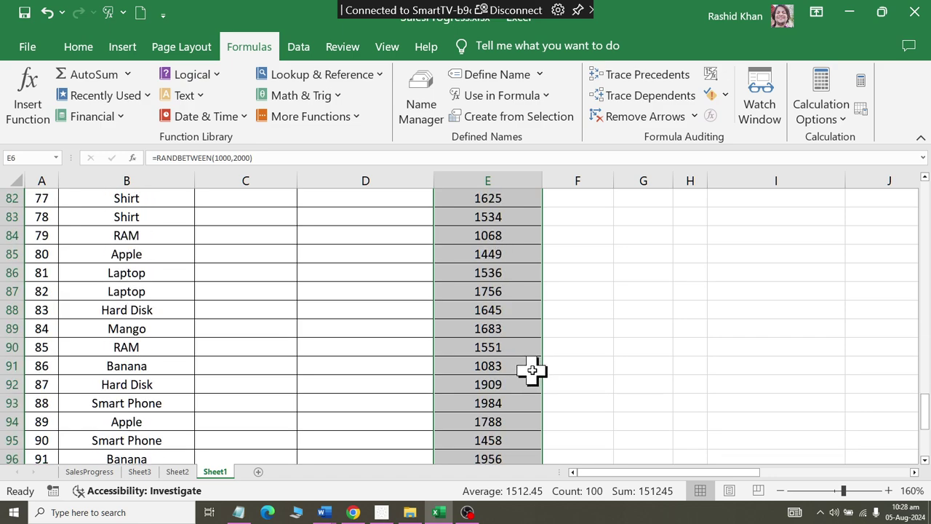
scroll(531, 371, "down", 7)
scroll(531, 369, "up", 6)
scroll(532, 370, "up", 9)
scroll(532, 367, "up", 13)
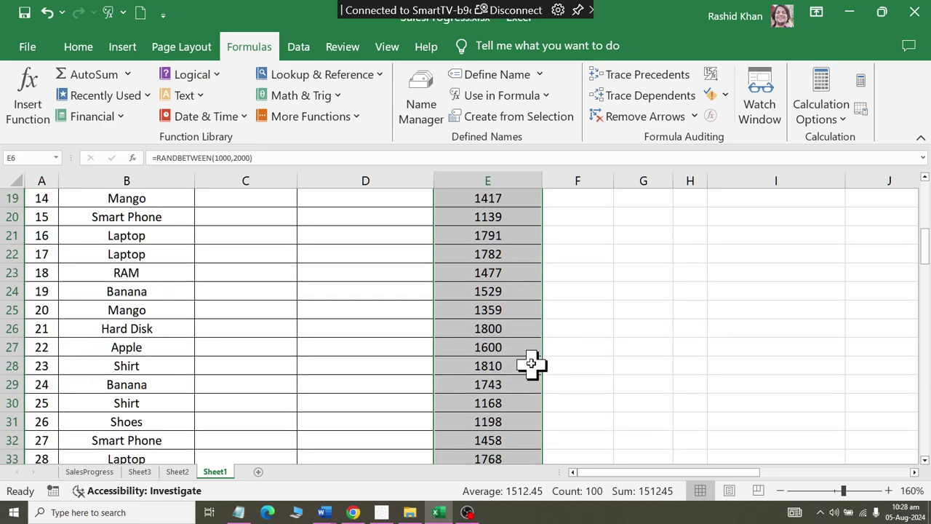
scroll(532, 366, "up", 6)
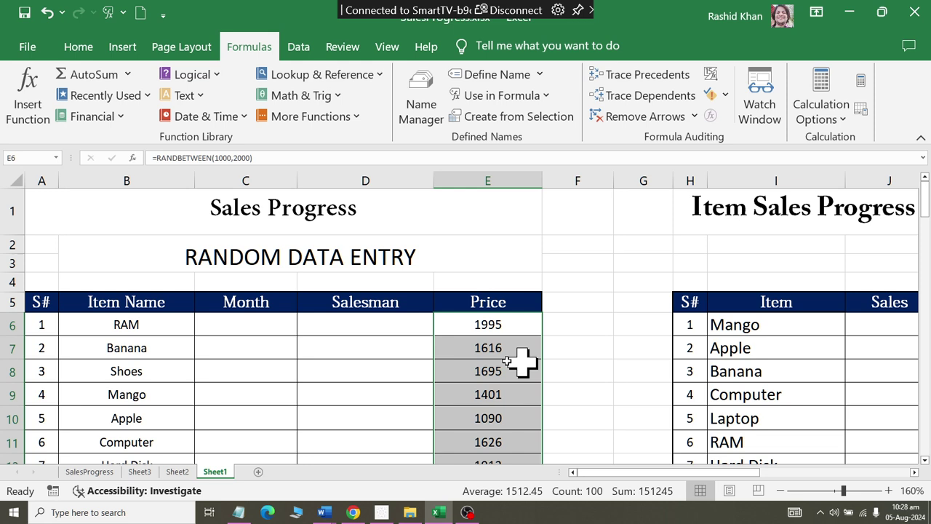
- Run Calculate Now six times so the prices regenerate, starting 1191, 1795, 1710, 1979
left_click(860, 82)
left_click(859, 82)
left_click(859, 82)
left_click(859, 82)
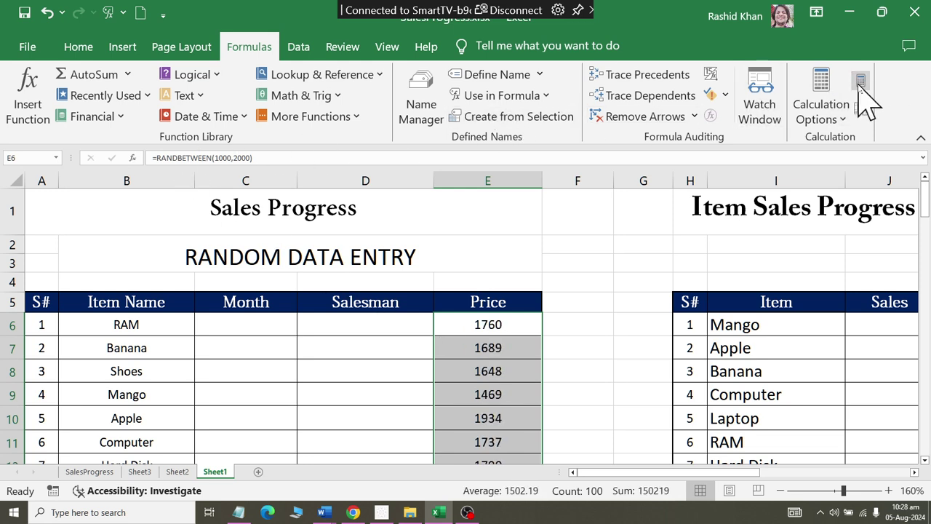
left_click(859, 82)
left_click(859, 82)
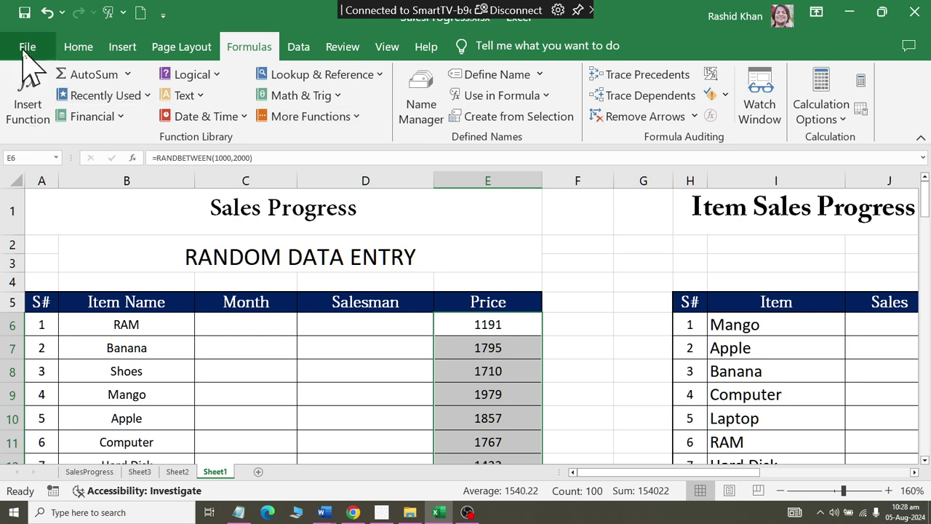
- Copy the prices in E6:E105 and paste them back as values only
left_click(80, 50)
left_click(48, 94)
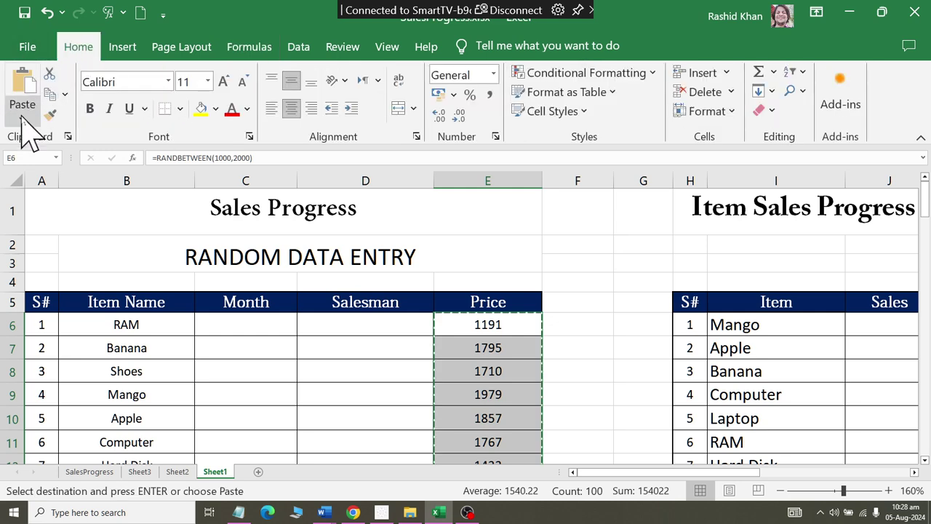
left_click(23, 118)
left_click(20, 231)
key("Escape")
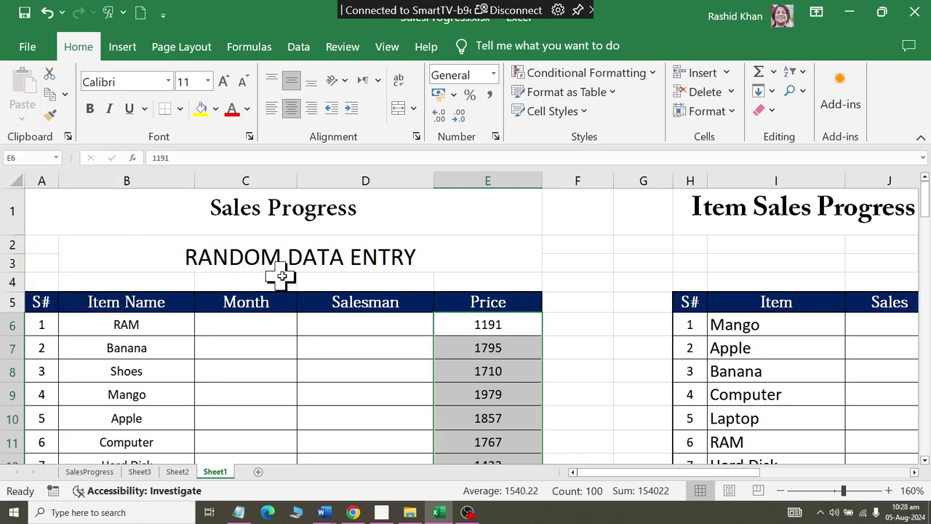
left_click(468, 320)
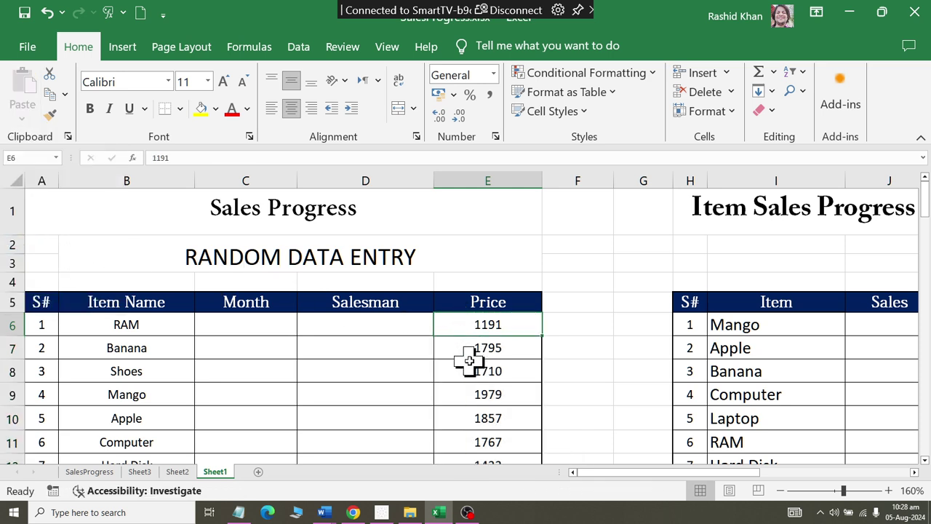
scroll(474, 379, "down", 3)
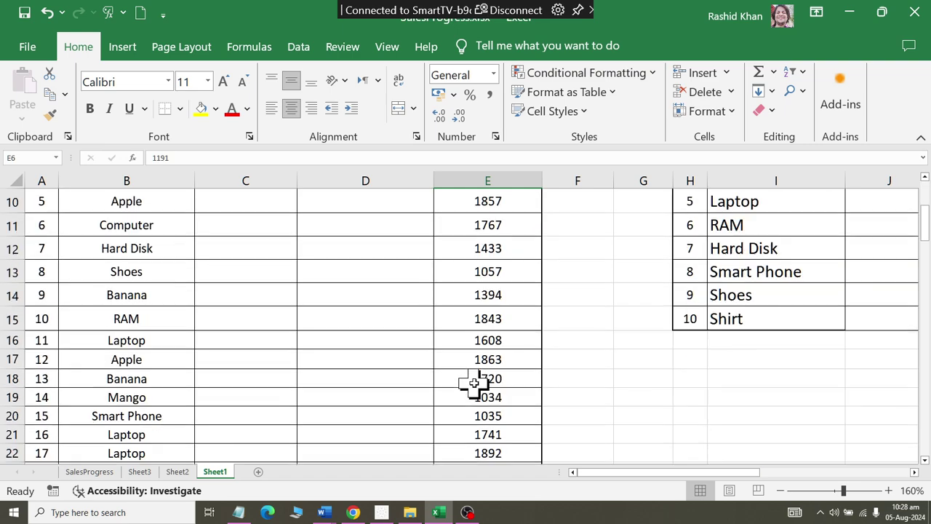
scroll(476, 386, "down", 5)
scroll(476, 387, "down", 1)
scroll(476, 387, "up", 9)
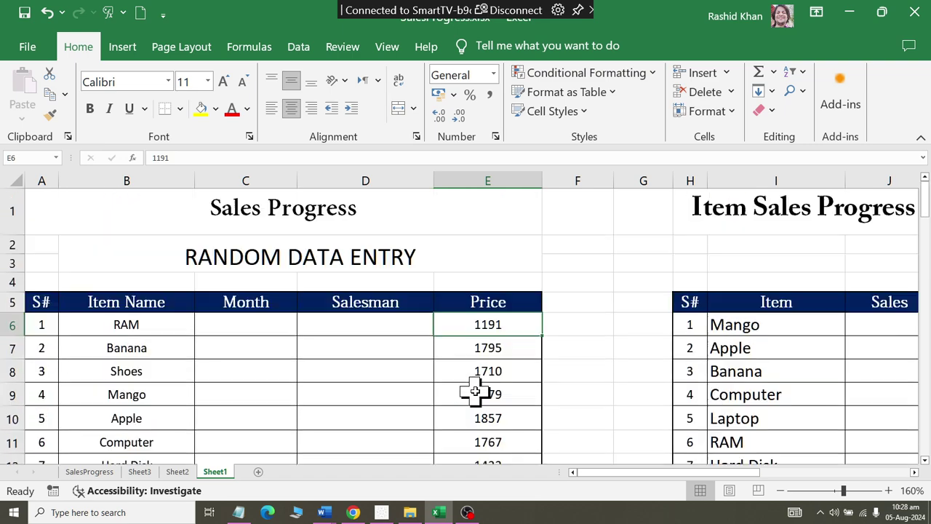